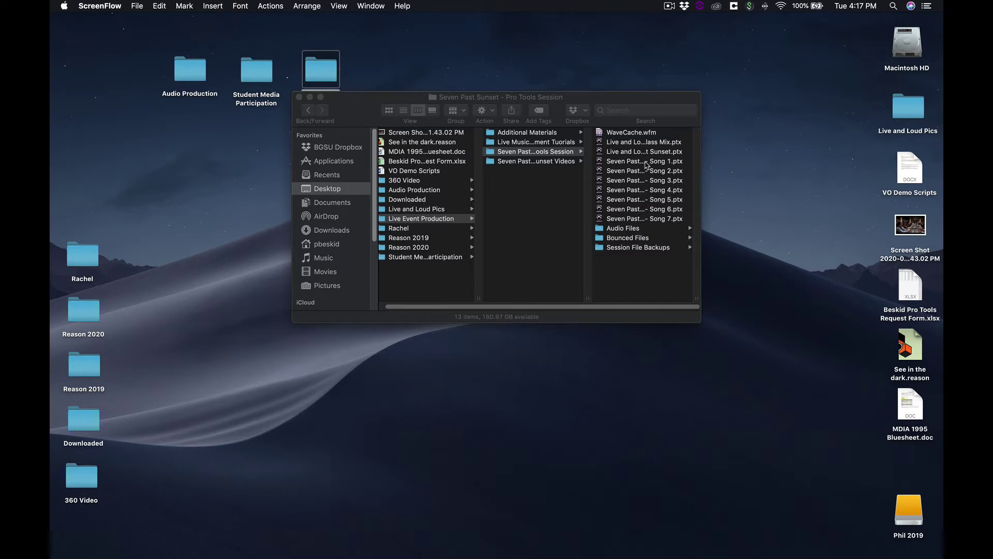
Open the session file Seven Past Sunset - Song 1.ptx from the Seven Past Sunset - Pro Tools Session folder.
{"action": "left_click", "coordinate": [646, 164]}
{"action": "left_click", "coordinate": [644, 163]}
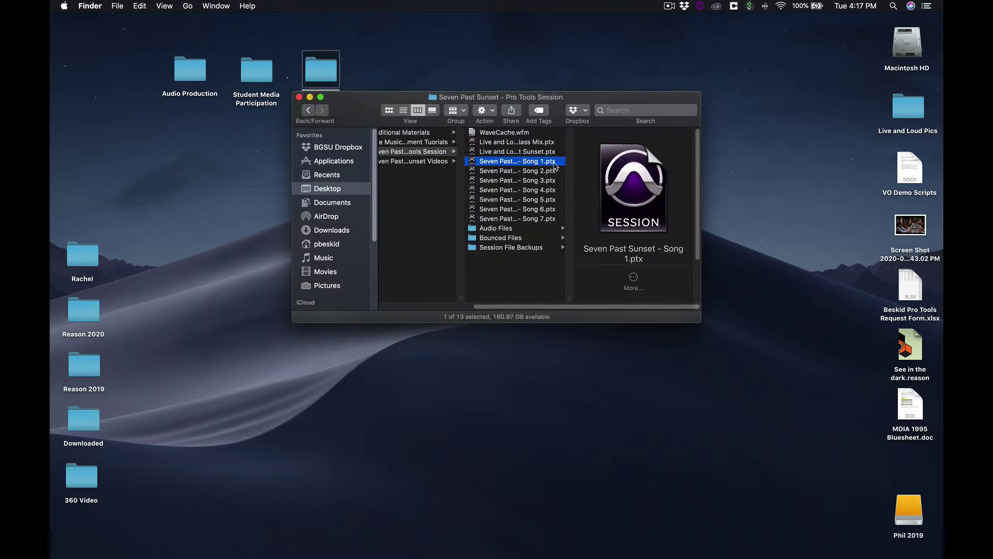
{"action": "double_click", "coordinate": [499, 164]}
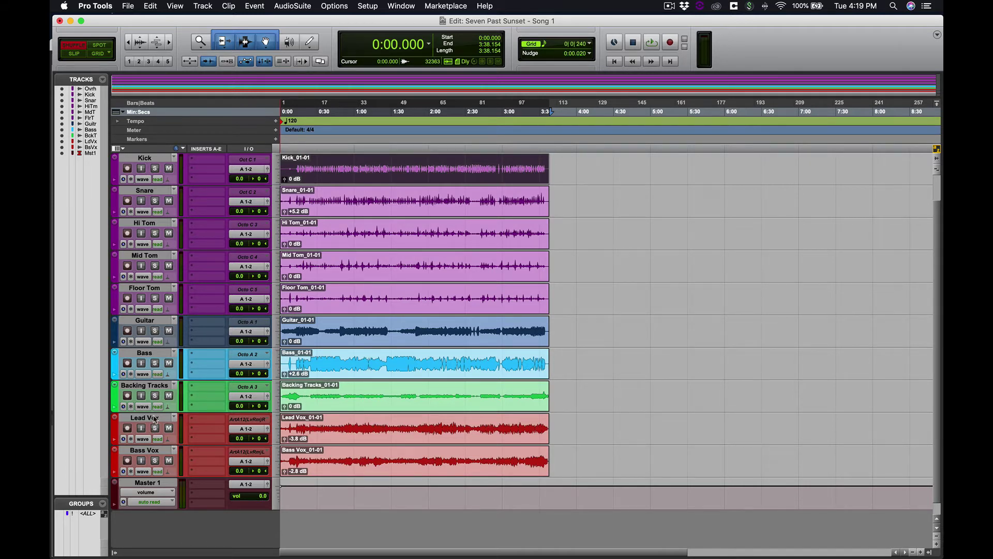
Move the Lead Vox and Bass Vox tracks together to directly above the Kick track.
{"action": "left_click", "coordinate": [155, 419]}
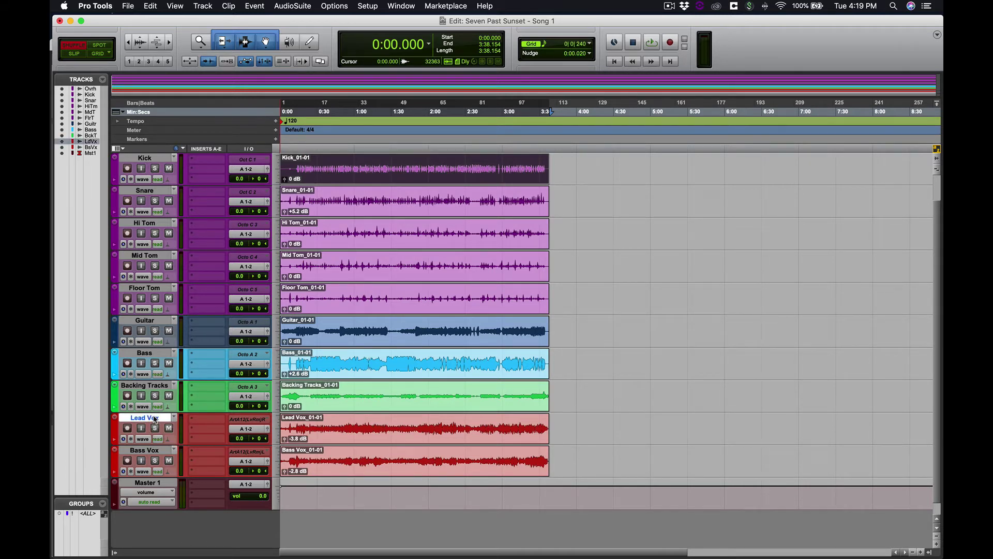
{"action": "left_click", "coordinate": [157, 450], "text": "shift"}
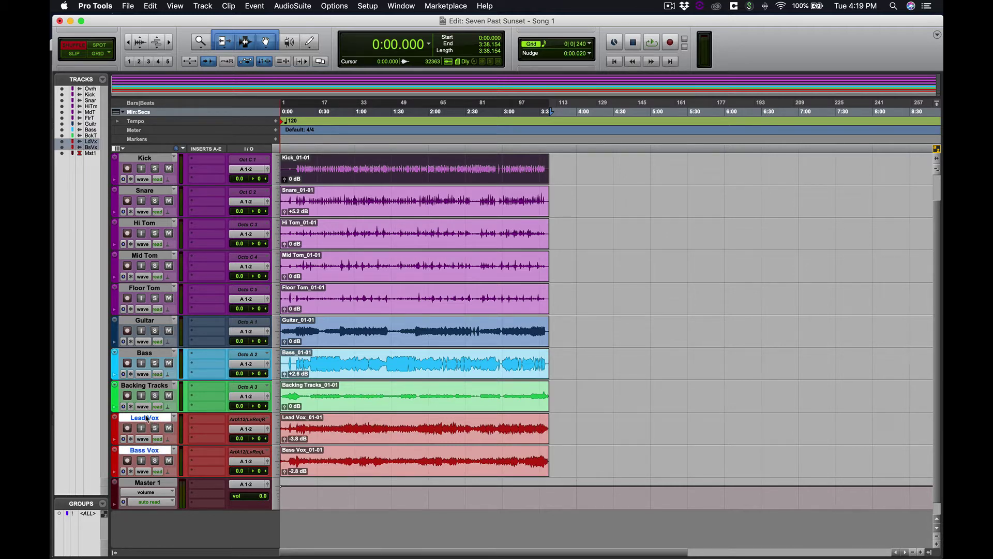
{"action": "left_click_drag", "start_coordinate": [151, 420], "coordinate": [180, 161]}
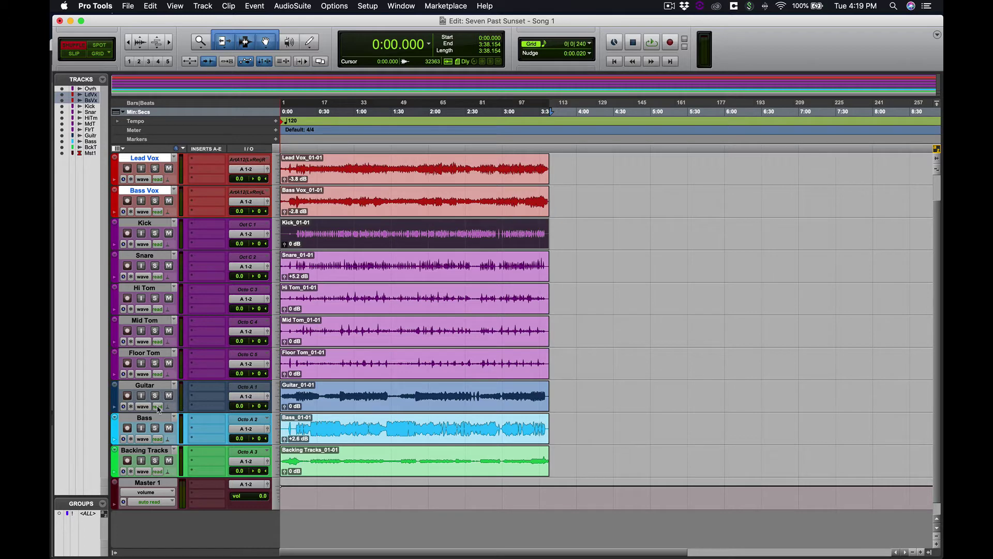
Move the Guitar and Bass tracks together to sit between Bass Vox and Kick.
{"action": "left_click", "coordinate": [145, 419]}
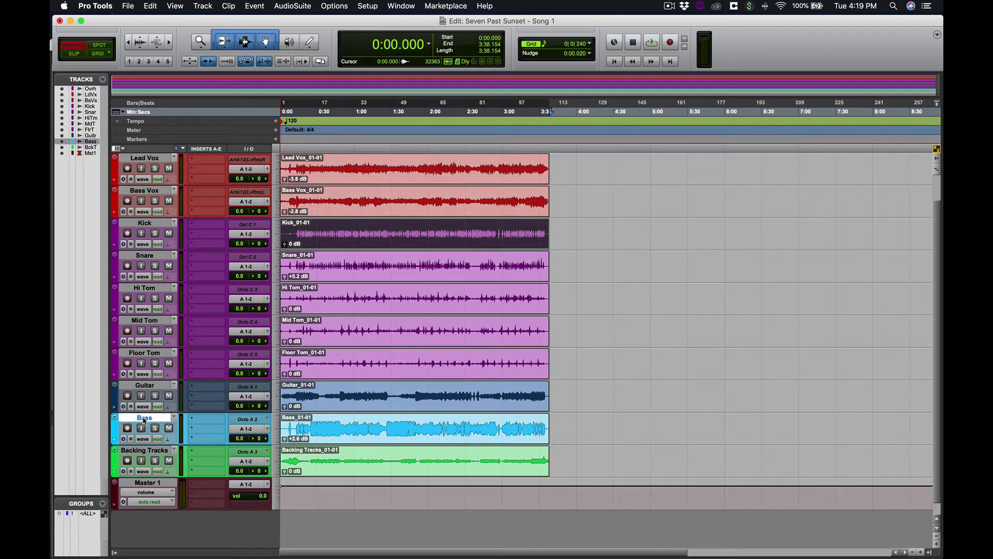
{"action": "left_click", "coordinate": [145, 389], "text": "shift"}
{"action": "left_click_drag", "start_coordinate": [145, 389], "coordinate": [152, 228]}
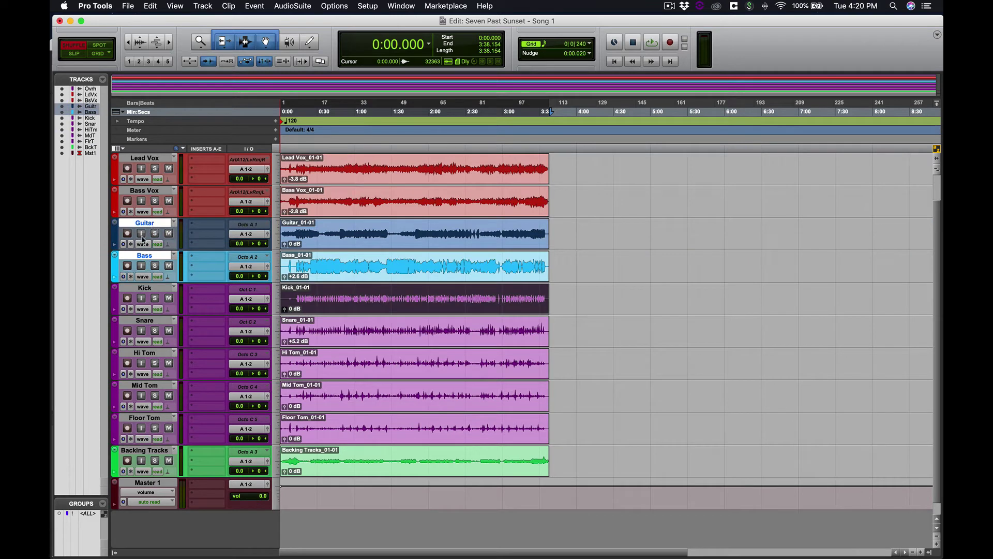
Color the Guitar and Bass tracks the same light blue using the color palette.
{"action": "double_click", "coordinate": [115, 238]}
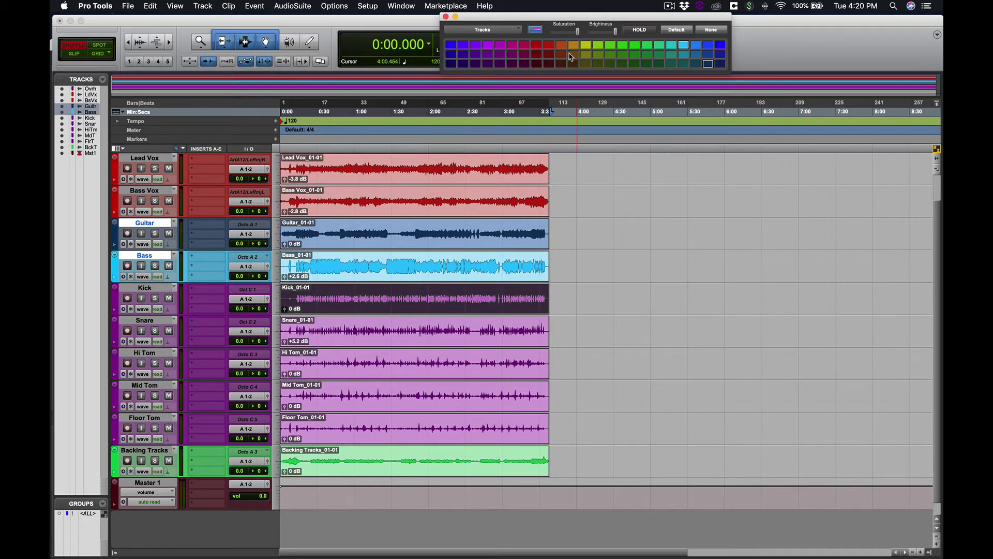
{"action": "left_click", "coordinate": [683, 46]}
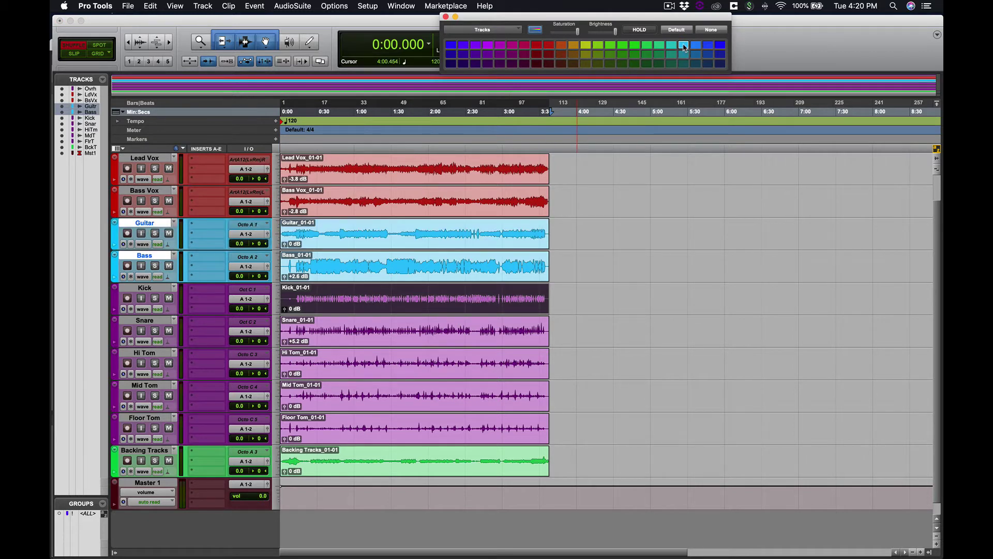
{"action": "left_click", "coordinate": [140, 288]}
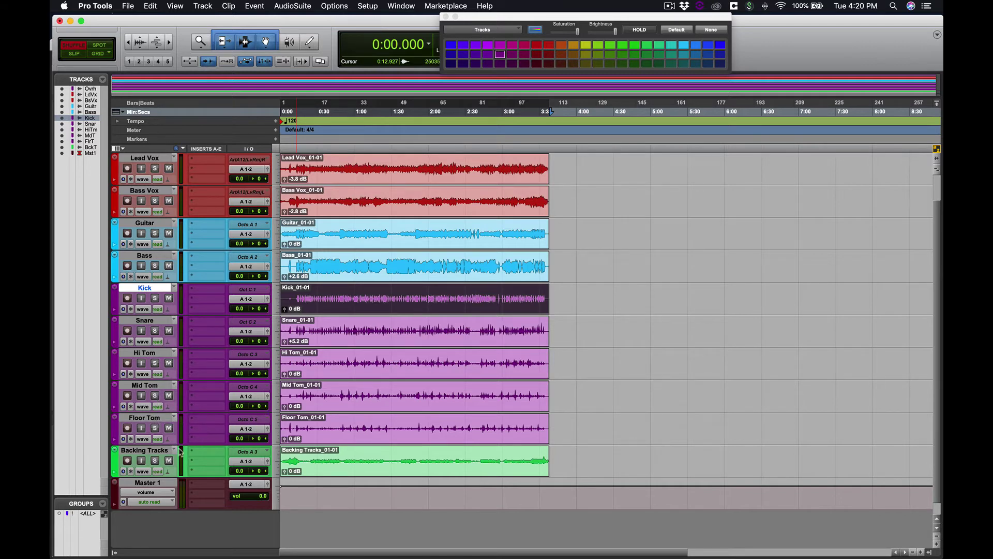
{"action": "left_click", "coordinate": [160, 451]}
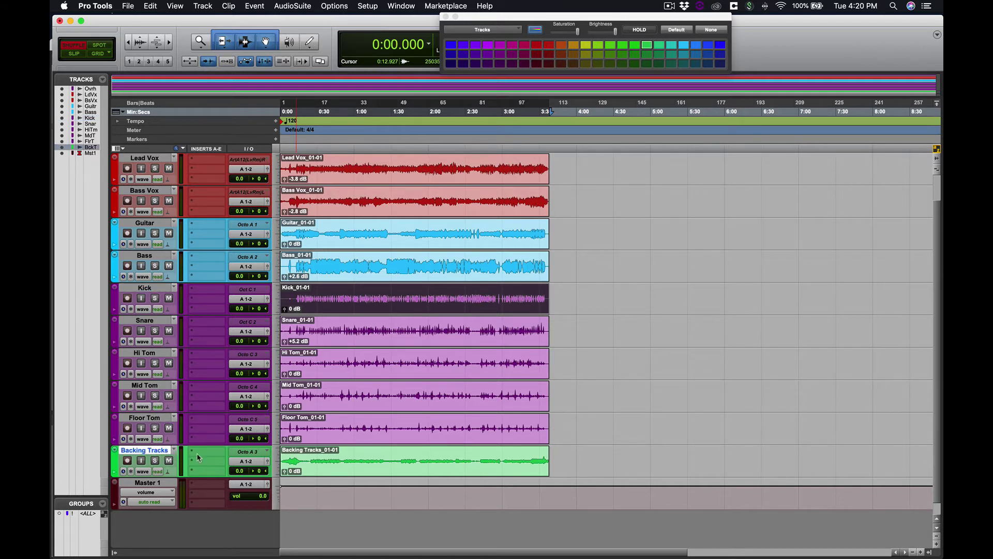
Rename the Master 1 track to Master.
{"action": "left_click", "coordinate": [157, 484]}
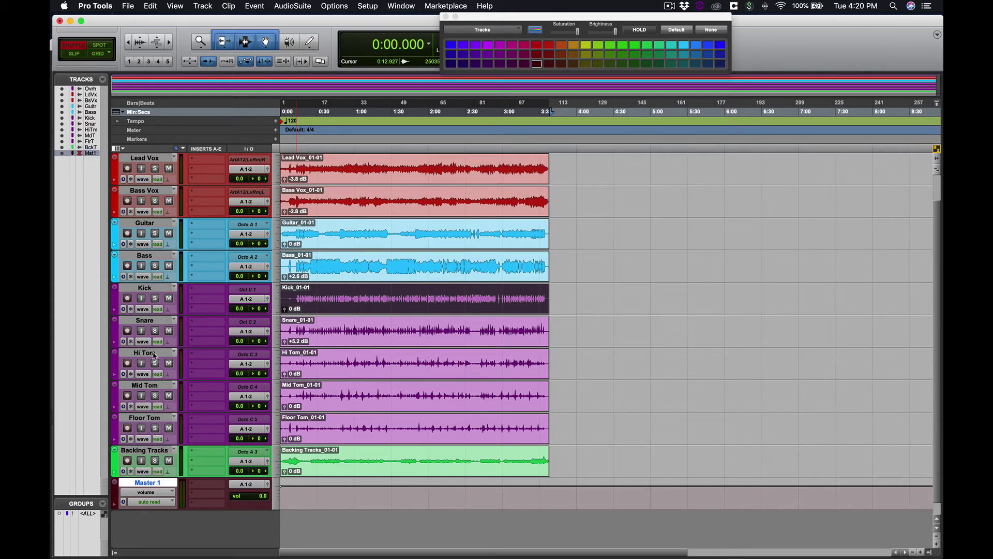
{"action": "double_click", "coordinate": [165, 481]}
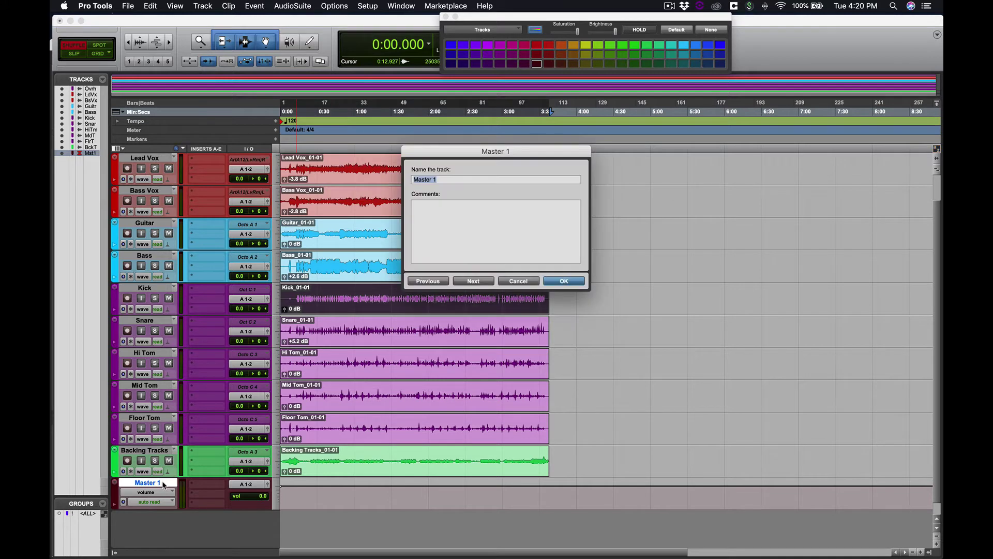
{"action": "left_click", "coordinate": [456, 181]}
{"action": "key", "text": "BackSpace"}
{"action": "key", "text": "BackSpace"}
{"action": "left_click", "coordinate": [564, 282]}
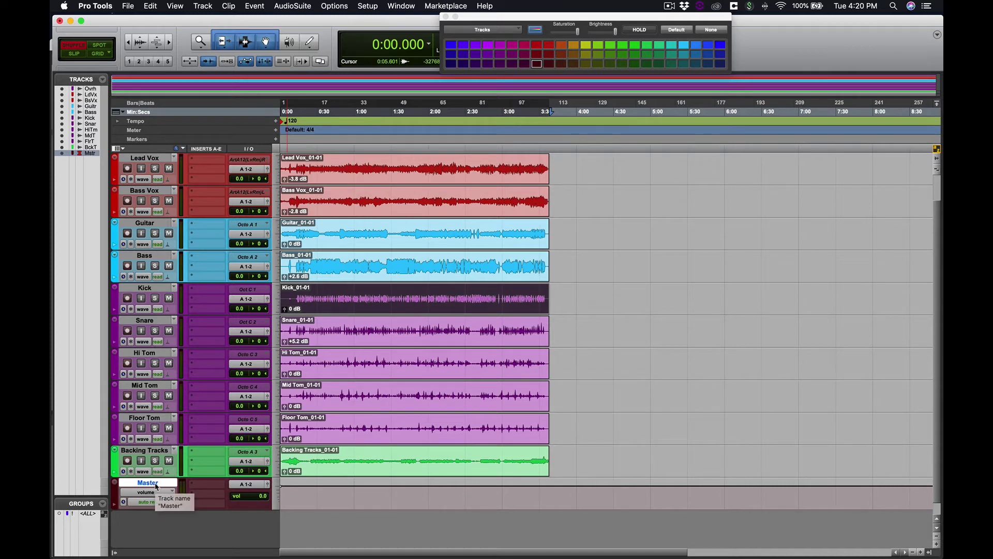
{"action": "left_click", "coordinate": [202, 5]}
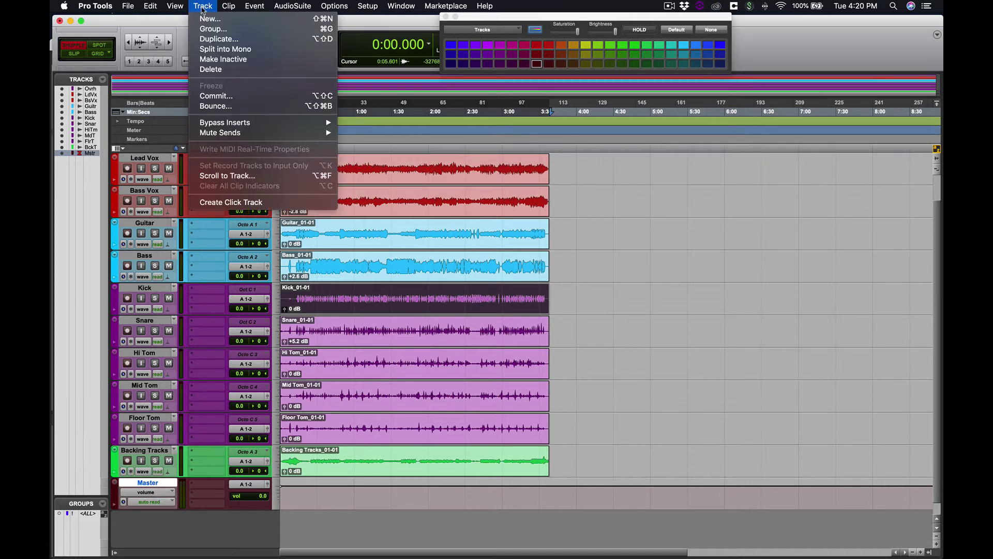
{"action": "left_click", "coordinate": [209, 20]}
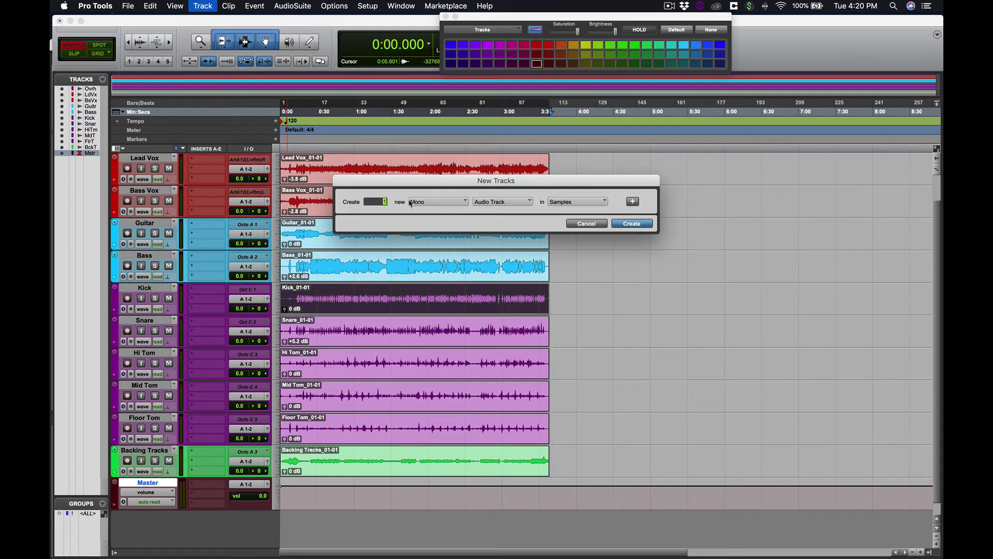
{"action": "left_click", "coordinate": [427, 203]}
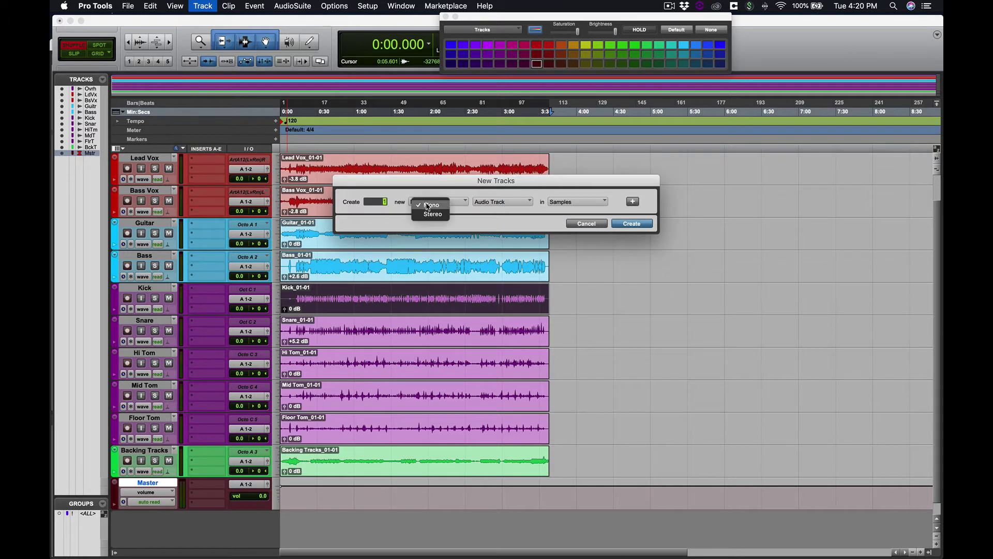
{"action": "left_click", "coordinate": [589, 228]}
{"action": "left_click", "coordinate": [587, 223]}
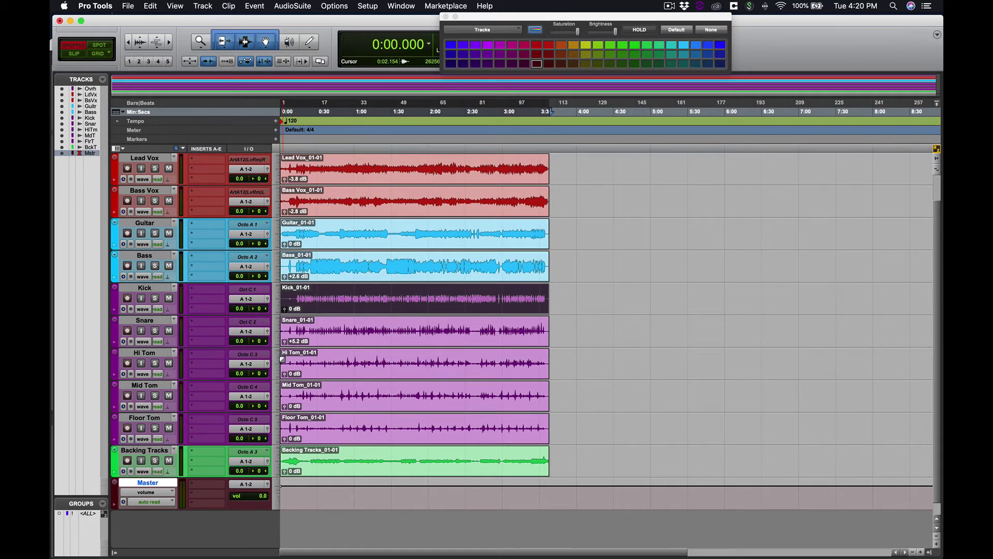
Close the color palette, bring up the Mix window and move it up directly beneath the menu bar.
{"action": "left_click", "coordinate": [445, 17]}
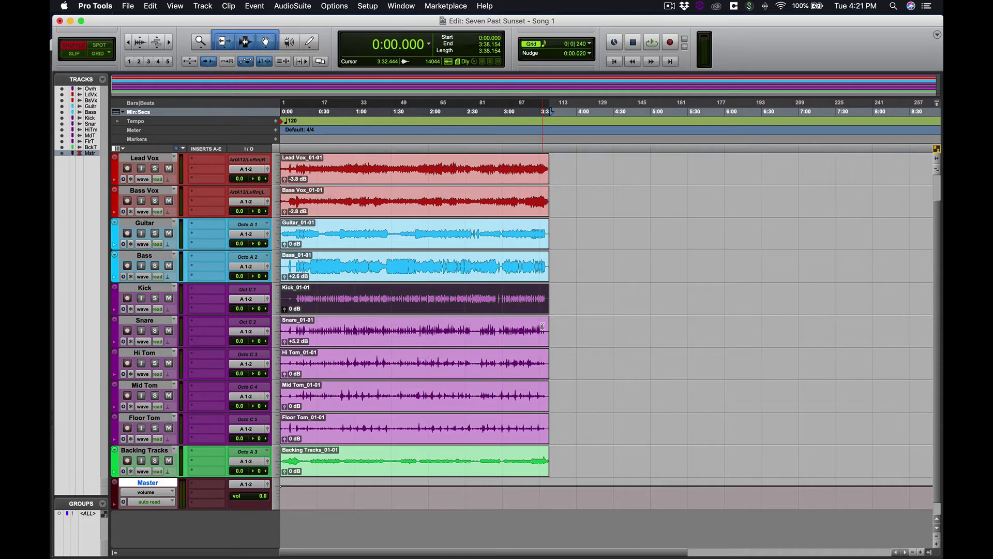
{"action": "left_click", "coordinate": [399, 6]}
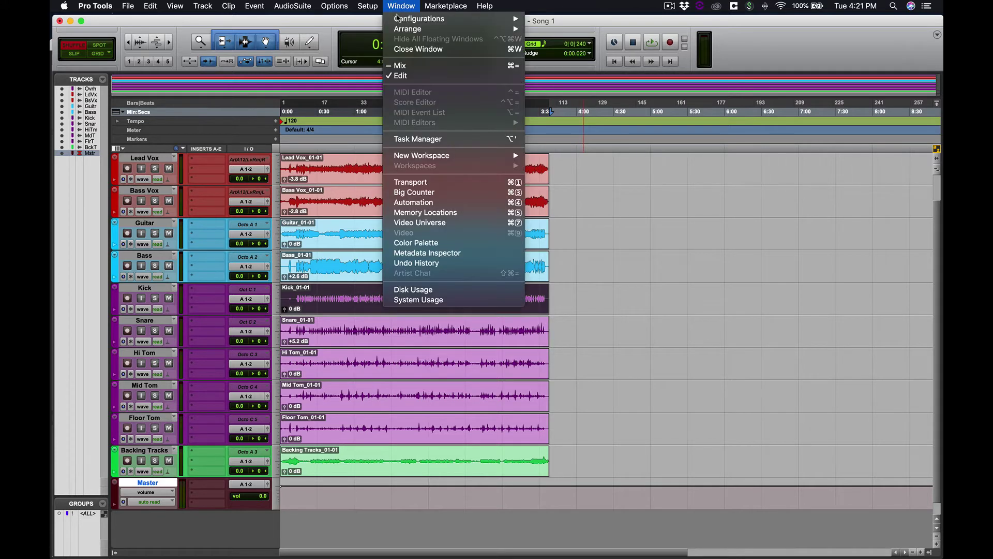
{"action": "left_click", "coordinate": [407, 75]}
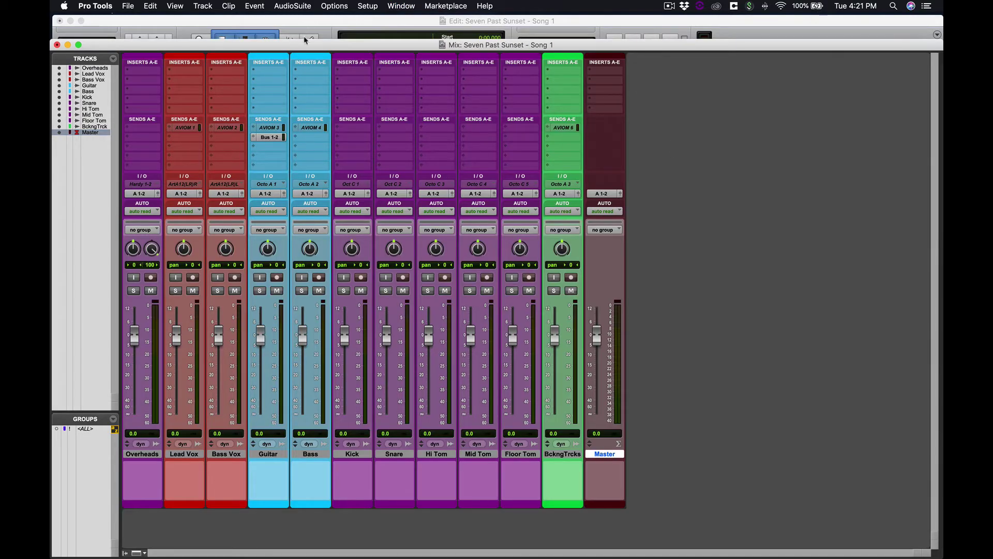
{"action": "left_click_drag", "start_coordinate": [305, 45], "coordinate": [305, 20]}
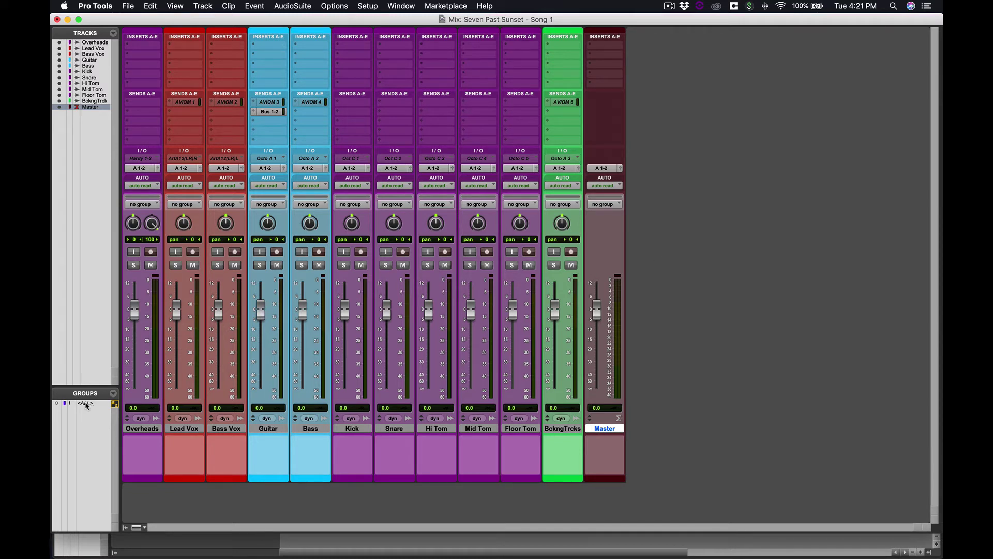
Activate the ALL group and try lowering all faders together to about -12.1 dB, resetting them to 0 dB.
{"action": "left_click", "coordinate": [86, 404]}
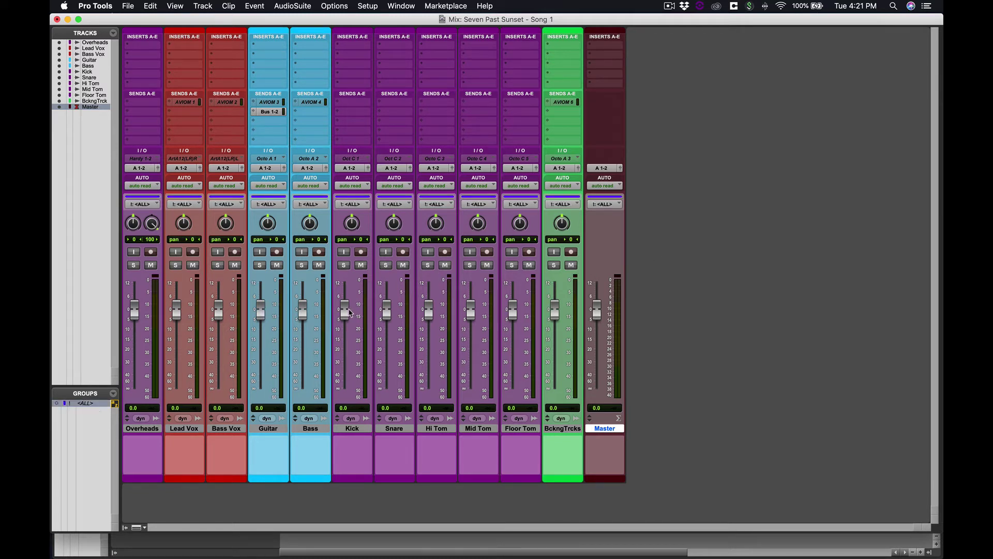
{"action": "left_click_drag", "start_coordinate": [347, 313], "coordinate": [349, 339]}
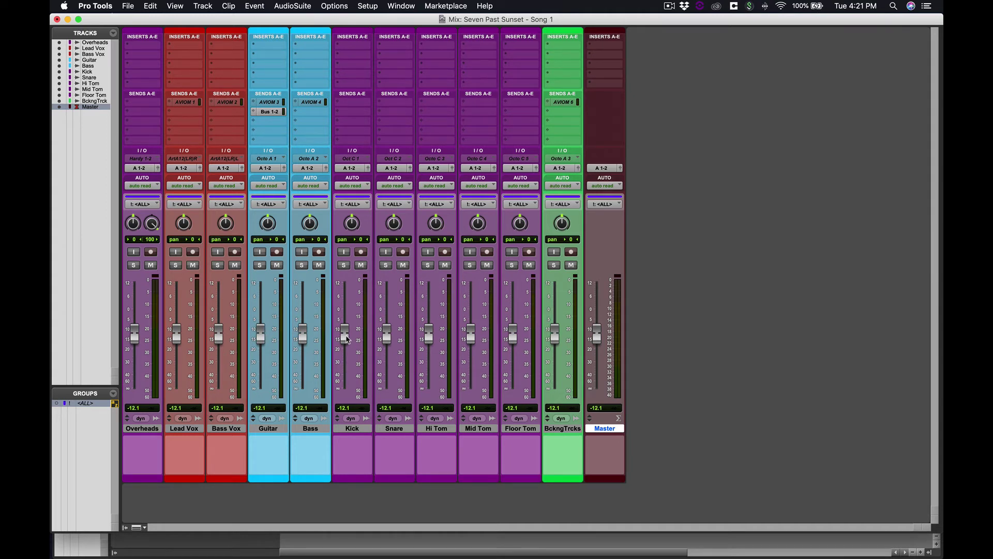
{"action": "left_click", "coordinate": [345, 335], "text": "alt"}
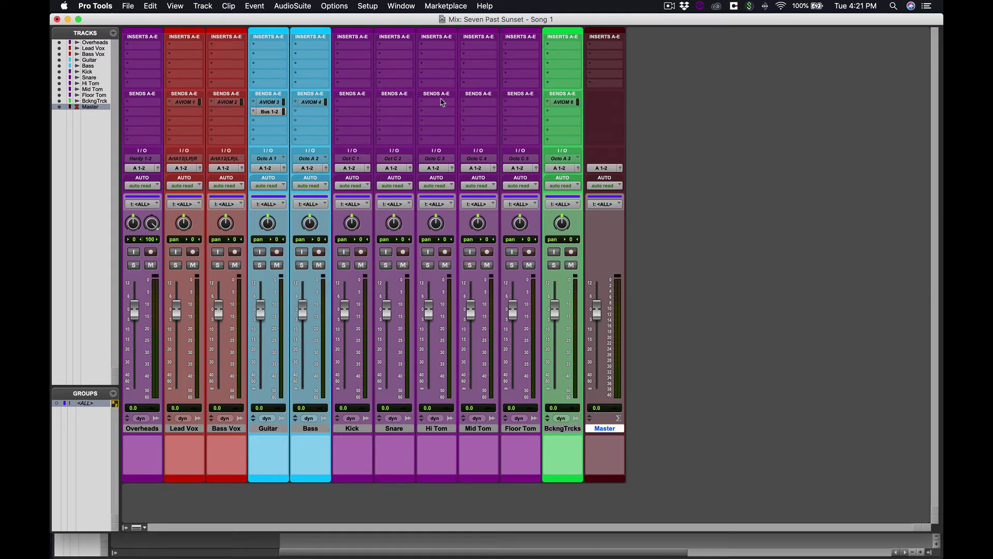
Remove the AVIOM sends from all tracks at once and clear the Guitar track's Bus 1-2 send.
{"action": "left_click", "coordinate": [171, 106], "text": "alt"}
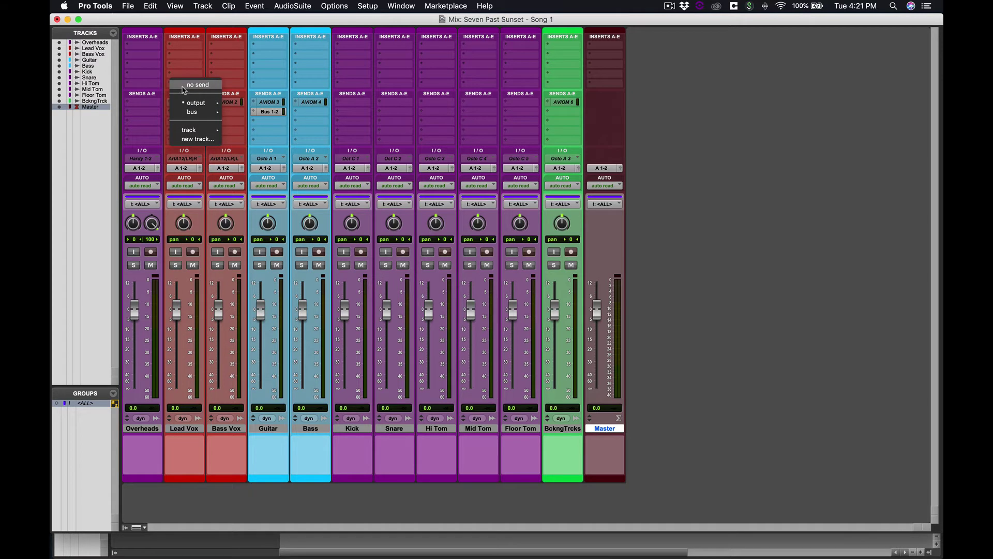
{"action": "left_click", "coordinate": [187, 81], "text": "alt"}
{"action": "left_click", "coordinate": [254, 112]}
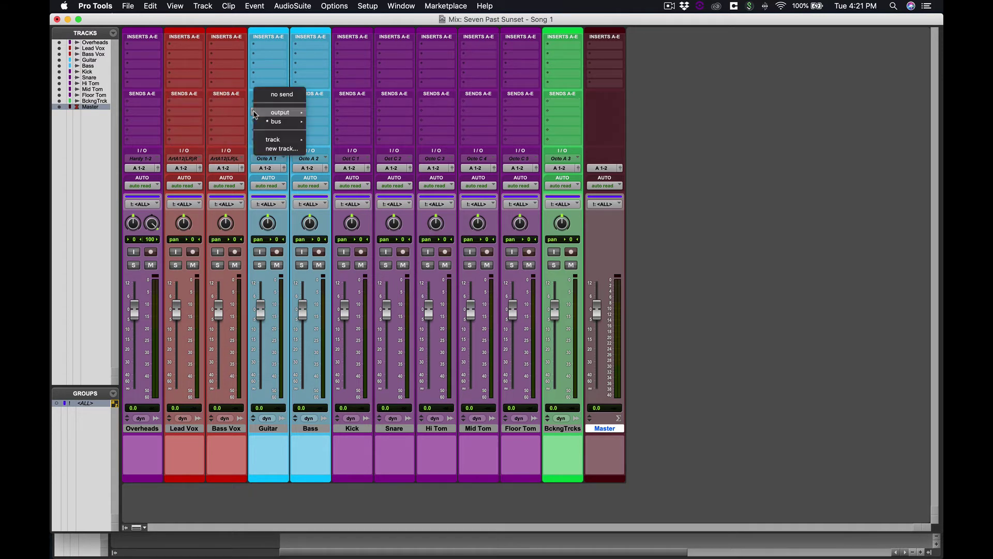
{"action": "left_click", "coordinate": [264, 94]}
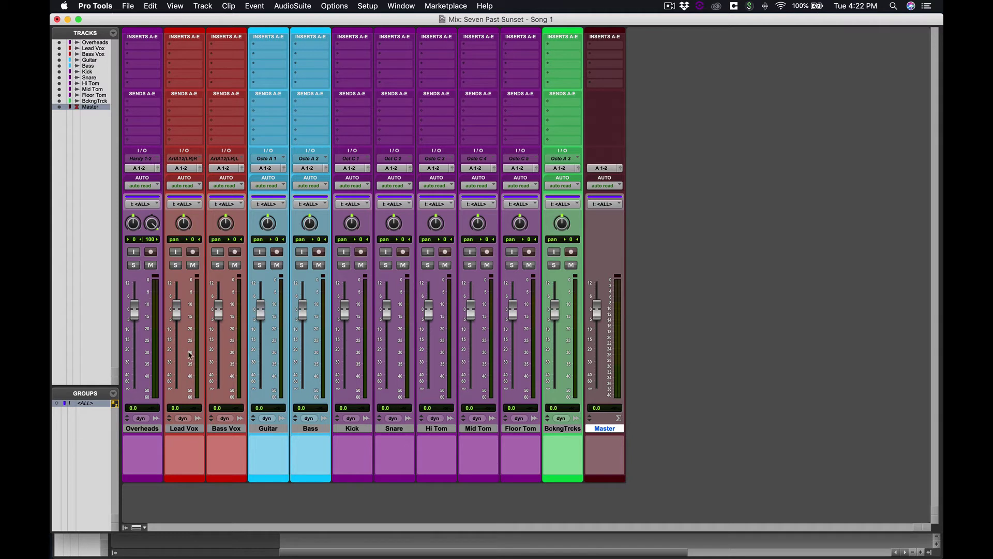
Deactivate the ALL group and move the Overheads track between Floor Tom and Backing Tracks.
{"action": "left_click", "coordinate": [83, 403]}
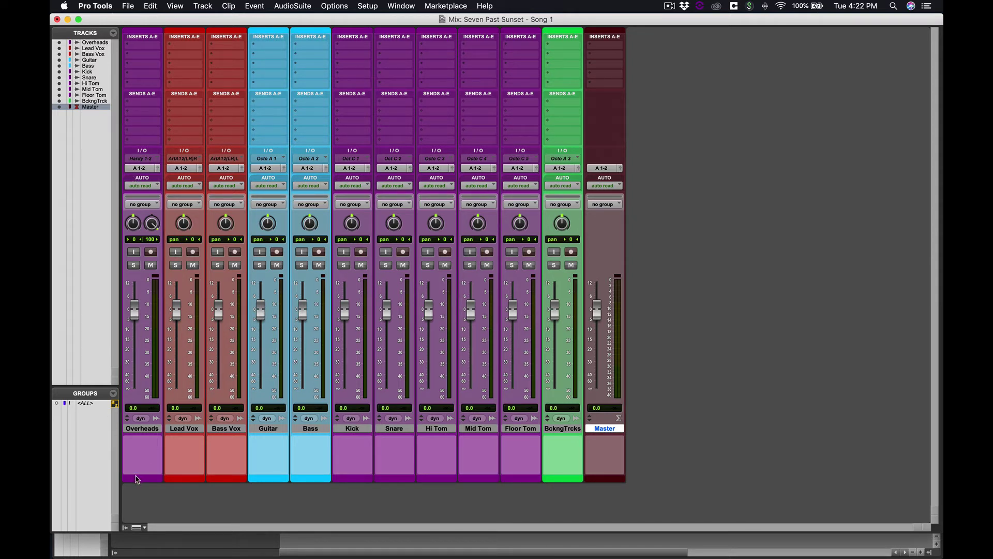
{"action": "left_click_drag", "start_coordinate": [137, 482], "coordinate": [544, 458]}
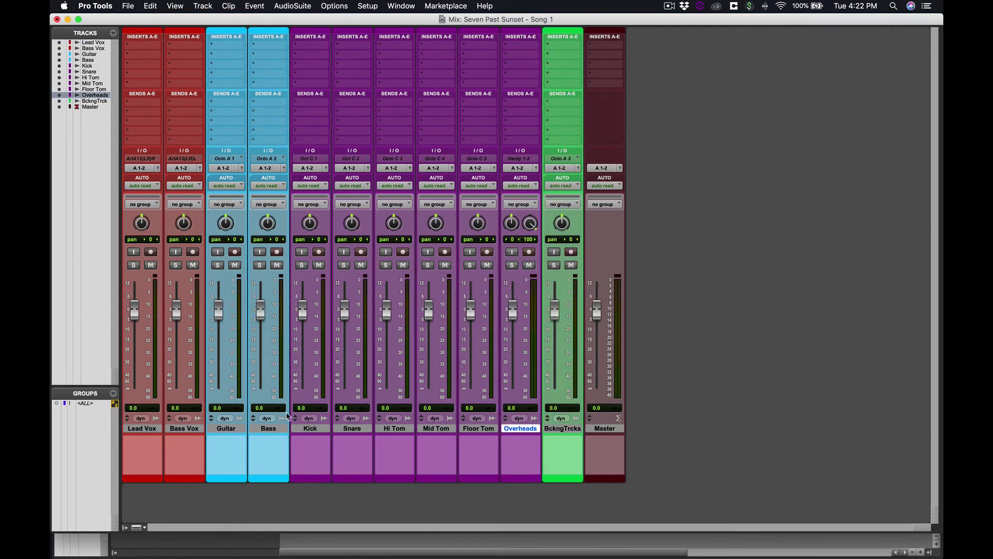
Start a new Mix/Edit group named Vocals from the Lead Vox and Bass Vox tracks.
{"action": "left_click", "coordinate": [152, 429]}
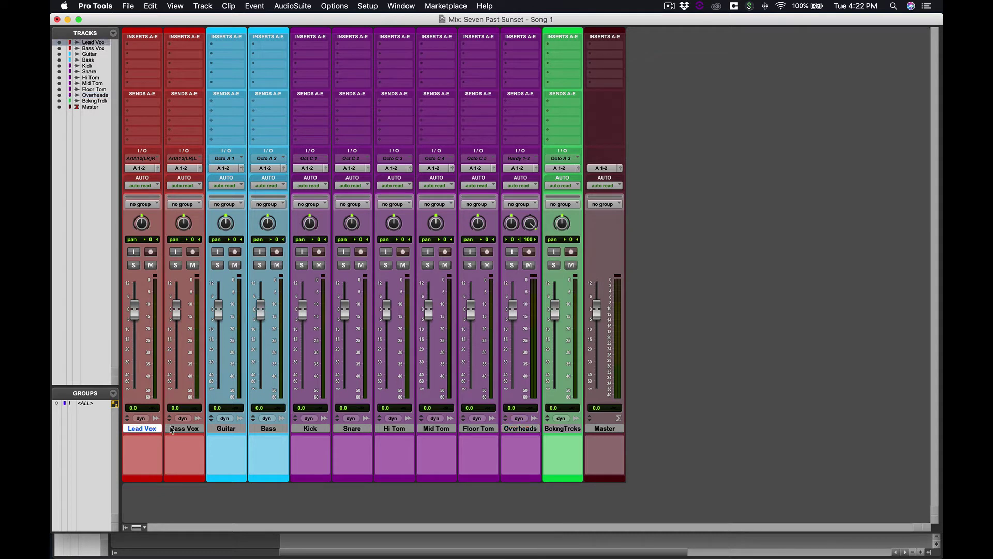
{"action": "left_click", "coordinate": [182, 429], "text": "shift"}
{"action": "key", "text": "super+g"}
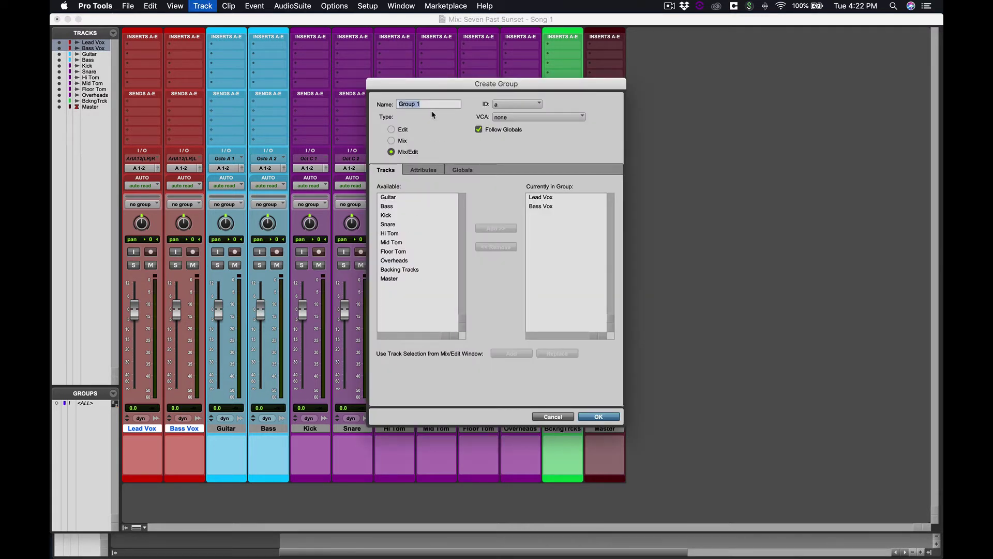
{"action": "type", "text": "Vocals"}
Try adding the Snare track to the Vocals group and take it out again.
{"action": "left_click", "coordinate": [391, 225]}
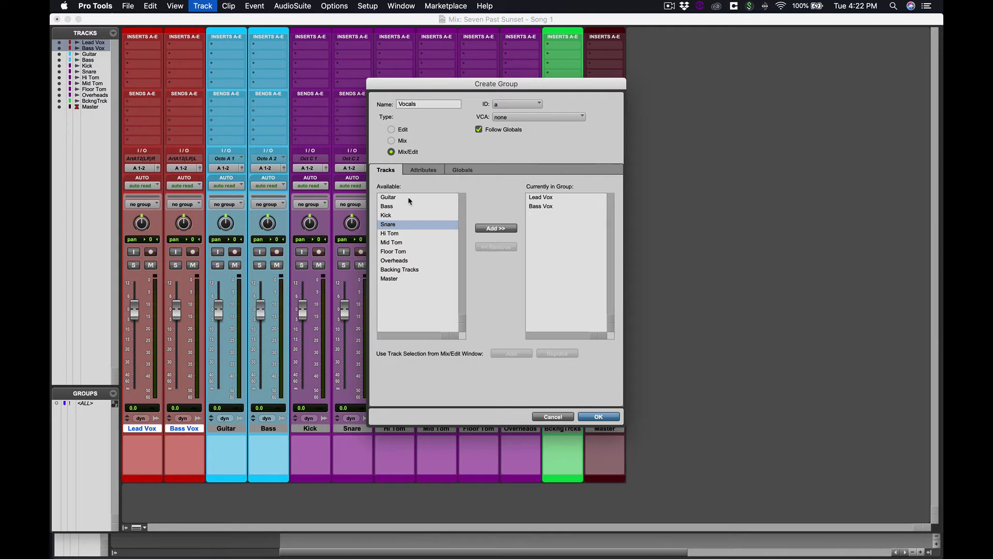
{"action": "left_click", "coordinate": [488, 230]}
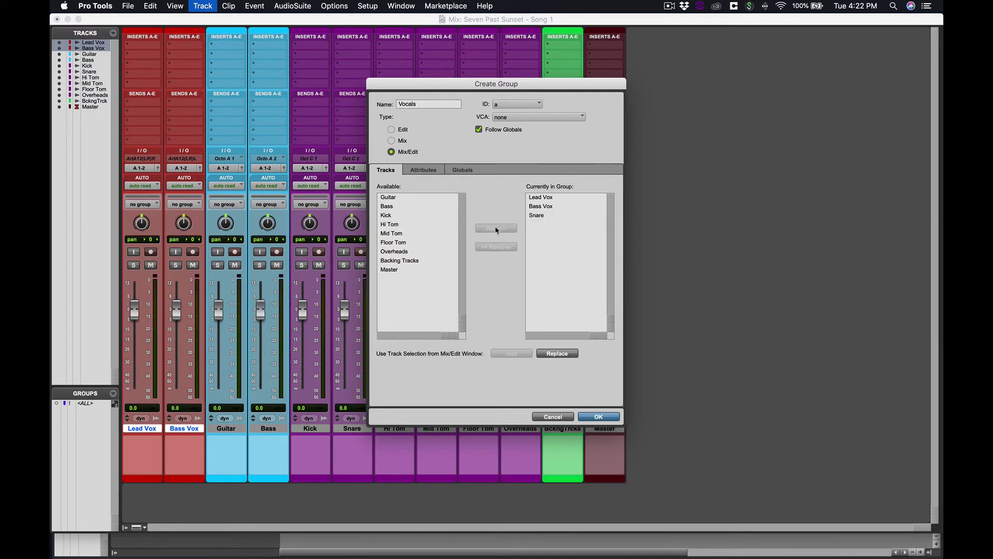
{"action": "left_click", "coordinate": [536, 215]}
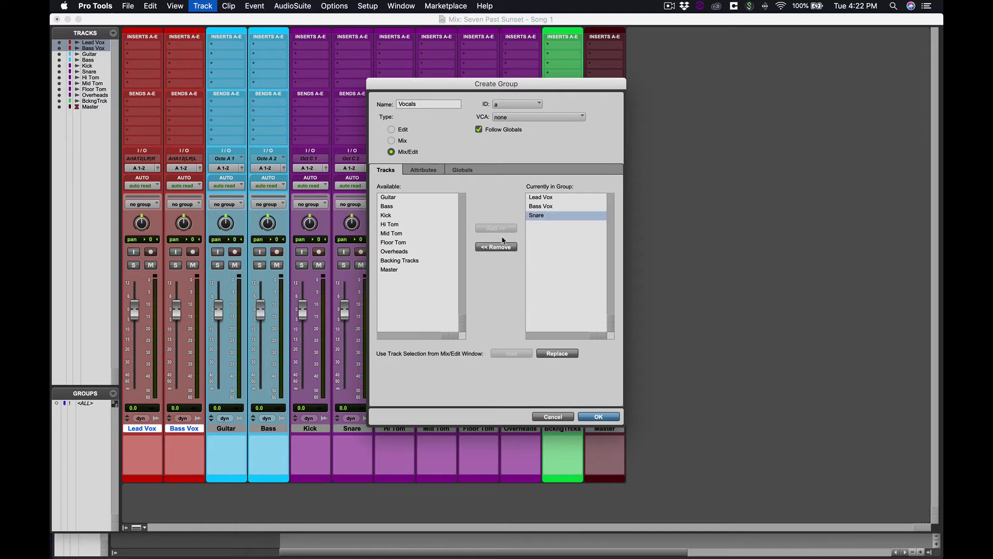
{"action": "left_click", "coordinate": [497, 247]}
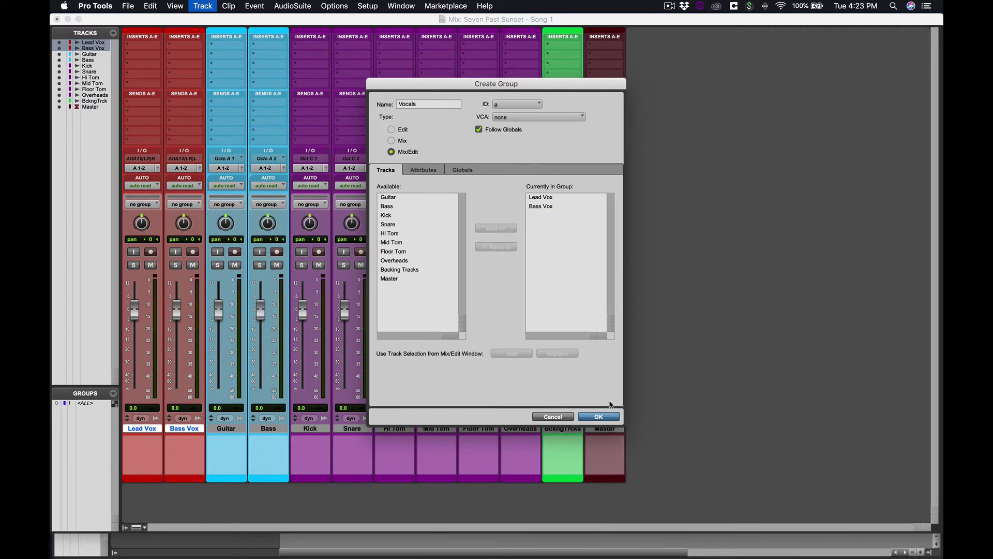
Finish creating the Vocals group with Lead Vox and Bass Vox and deactivate it.
{"action": "left_click", "coordinate": [599, 417]}
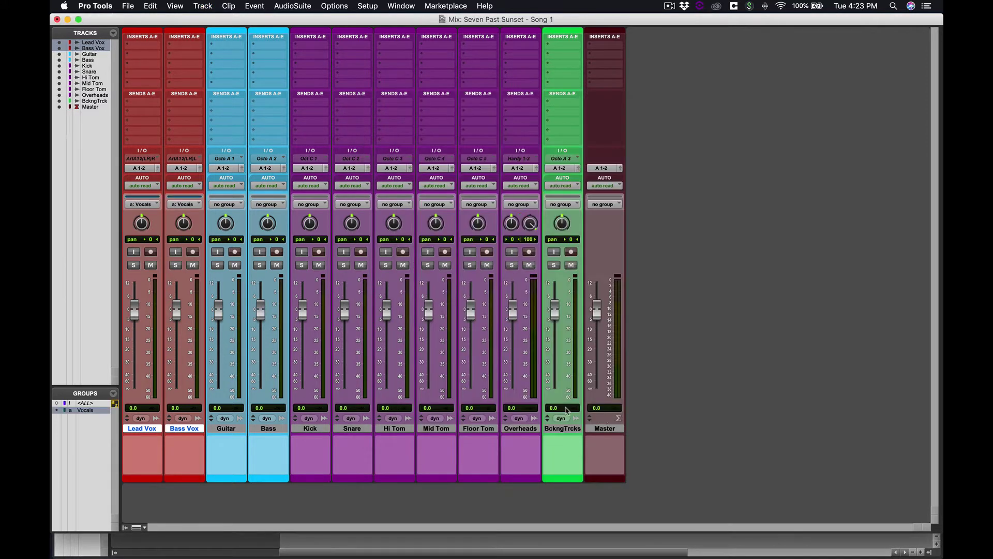
{"action": "left_click", "coordinate": [86, 411]}
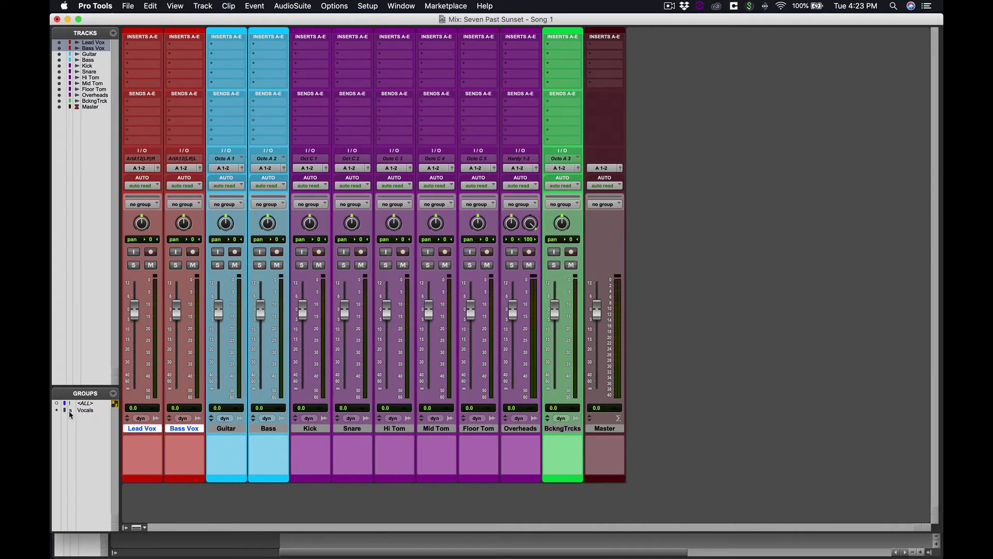
Create a Mix/Edit group named Guitars from the Guitar and Bass tracks.
{"action": "left_click", "coordinate": [227, 428]}
{"action": "left_click", "coordinate": [277, 430], "text": "shift"}
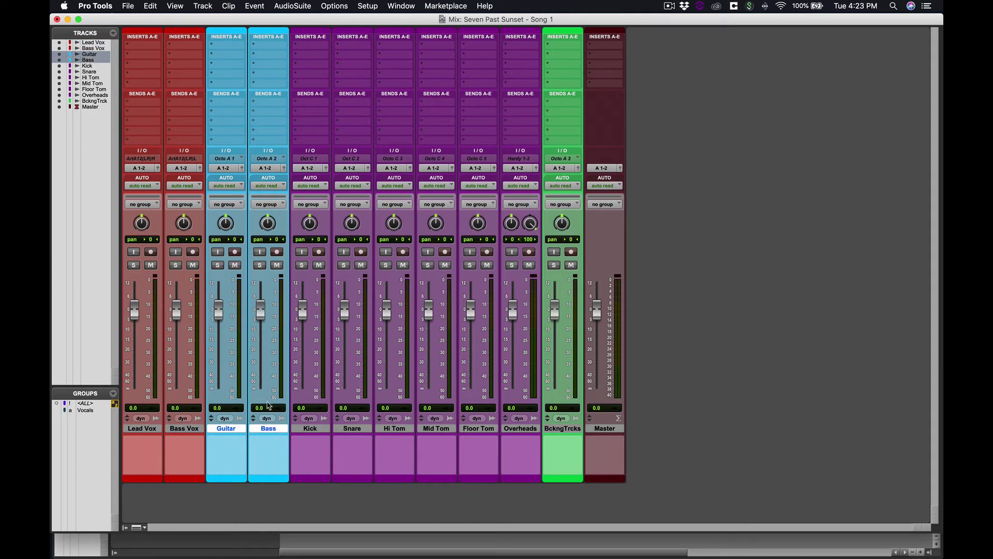
{"action": "key", "text": "super+g"}
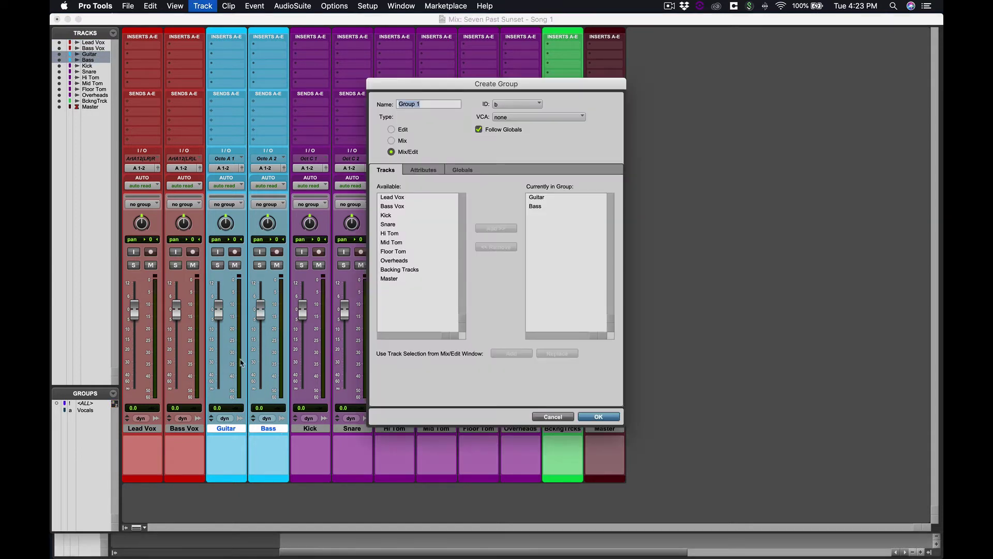
{"action": "type", "text": "Guitars"}
{"action": "key", "text": "Return"}
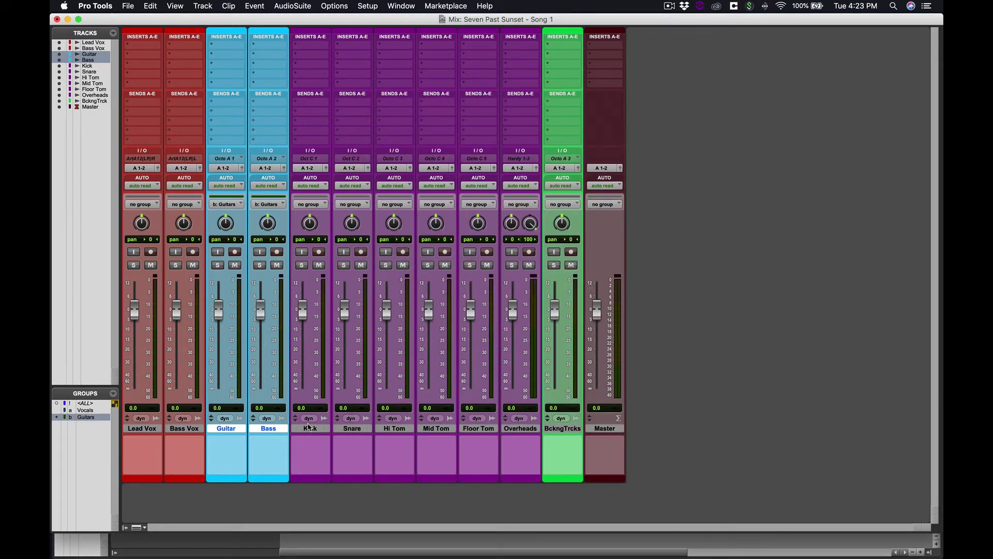
Create a Mix/Edit group named Drums from the Kick through Overheads tracks.
{"action": "left_click", "coordinate": [309, 428]}
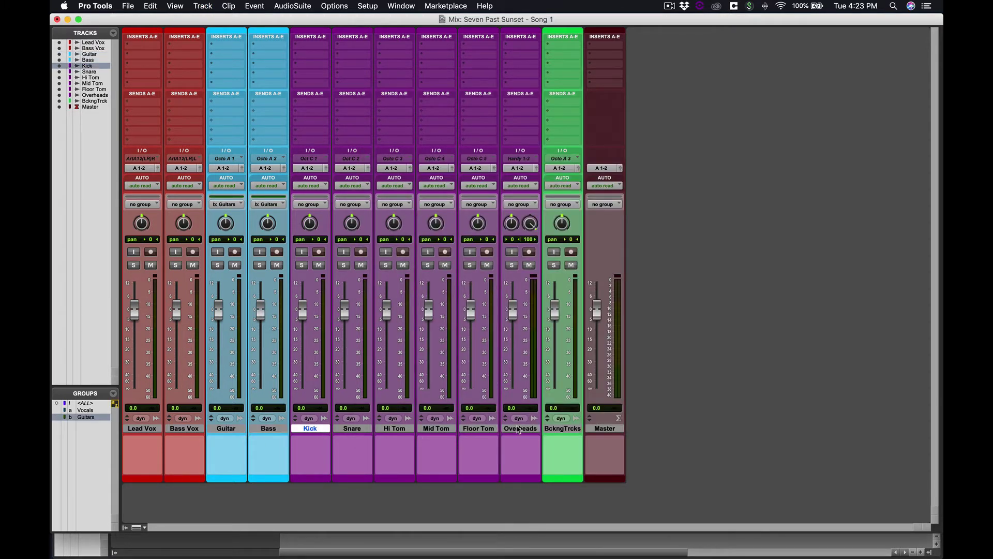
{"action": "left_click", "coordinate": [518, 428], "text": "shift"}
{"action": "key", "text": "super+g"}
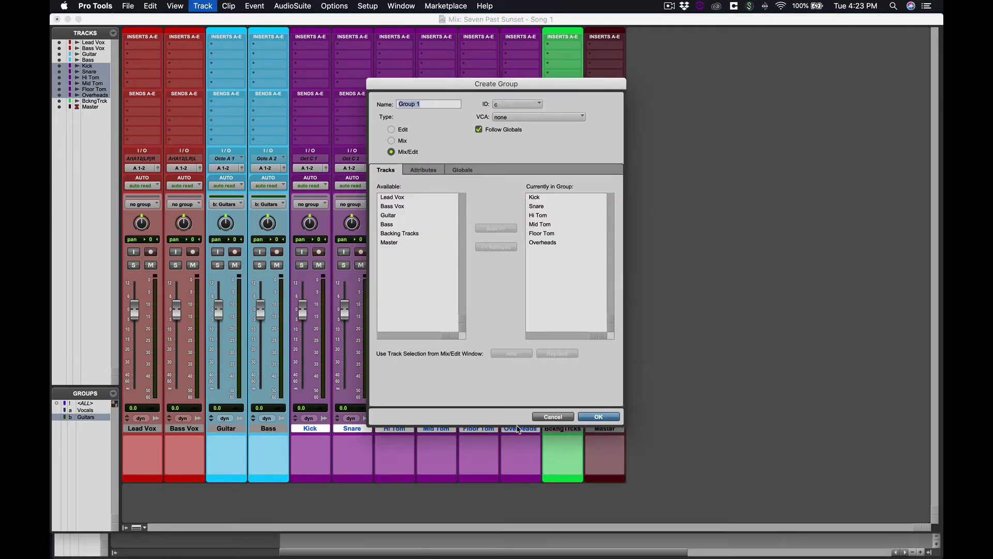
{"action": "type", "text": "Drums"}
{"action": "key", "text": "Return"}
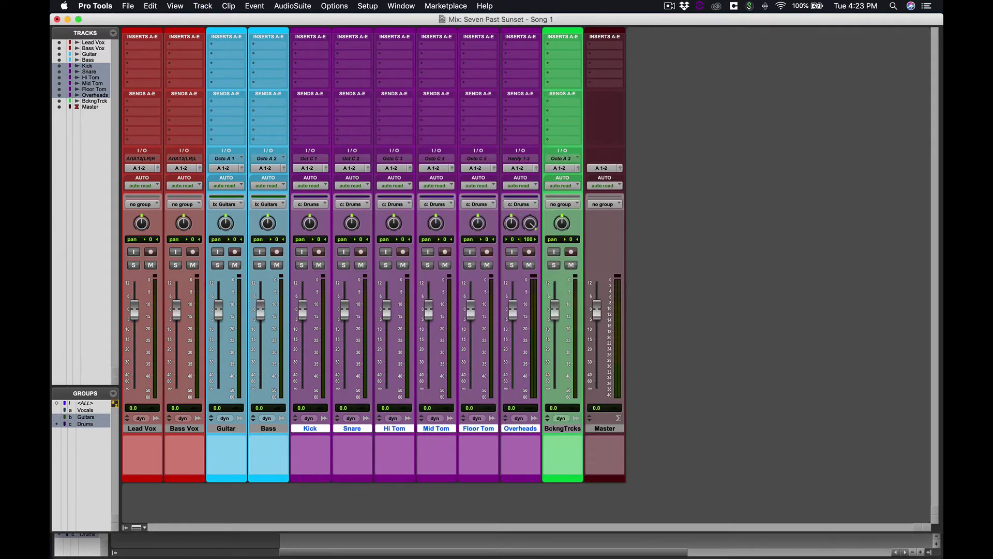
Try lowering the Drums group's faders together to about -12.9 dB and reset them to 0 dB.
{"action": "left_click", "coordinate": [572, 429]}
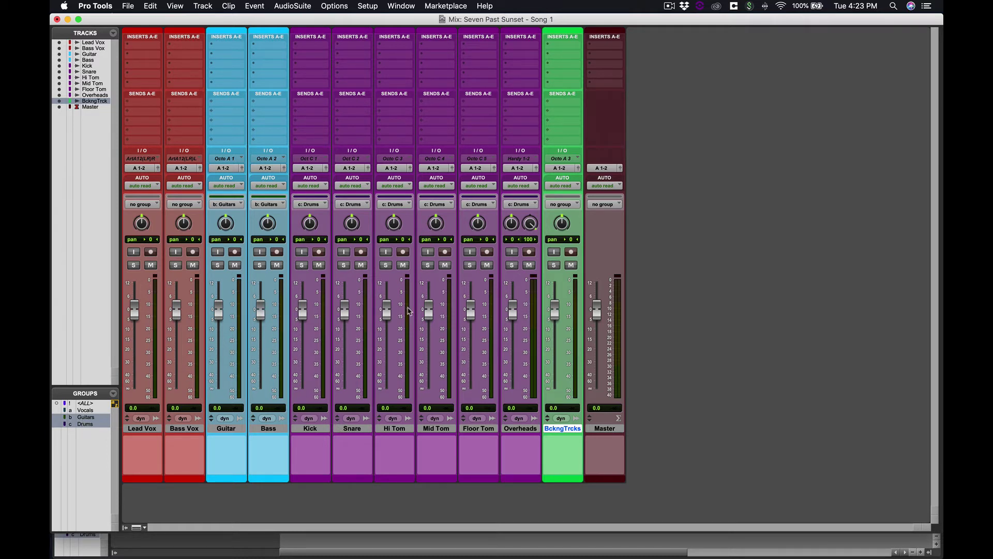
{"action": "left_click_drag", "start_coordinate": [387, 311], "coordinate": [387, 337]}
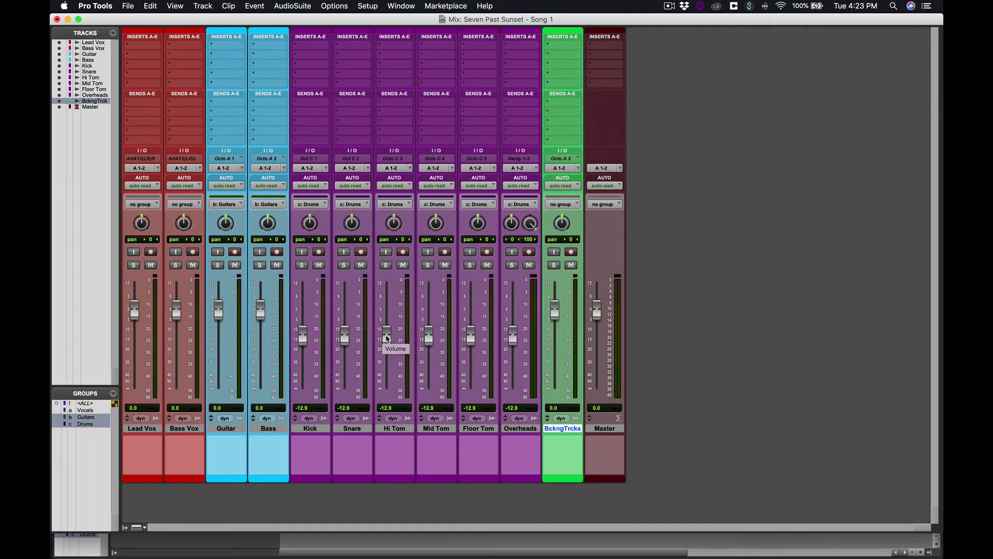
{"action": "left_click", "coordinate": [383, 339], "text": "alt"}
Deactivate the Drums and Guitars groups.
{"action": "left_click", "coordinate": [84, 425]}
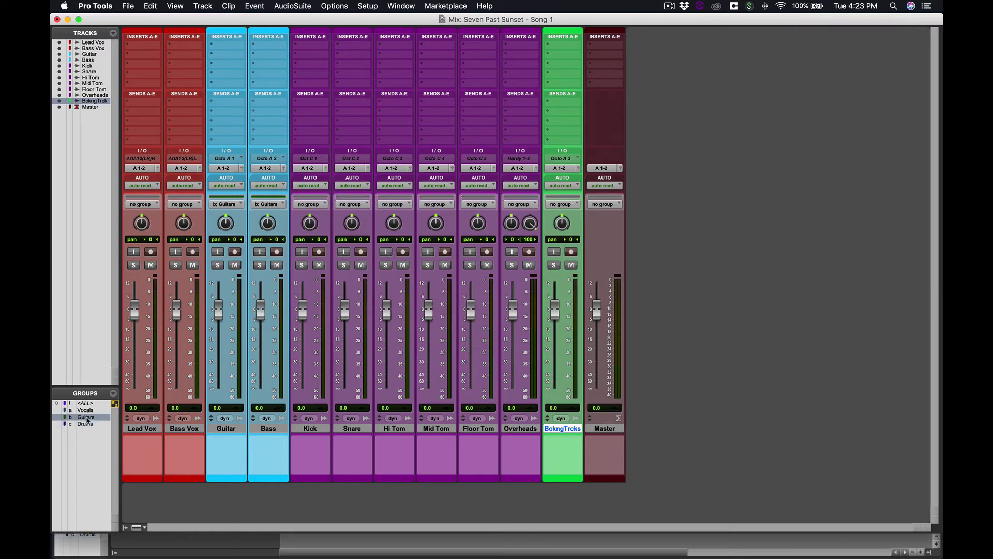
{"action": "left_click", "coordinate": [88, 417]}
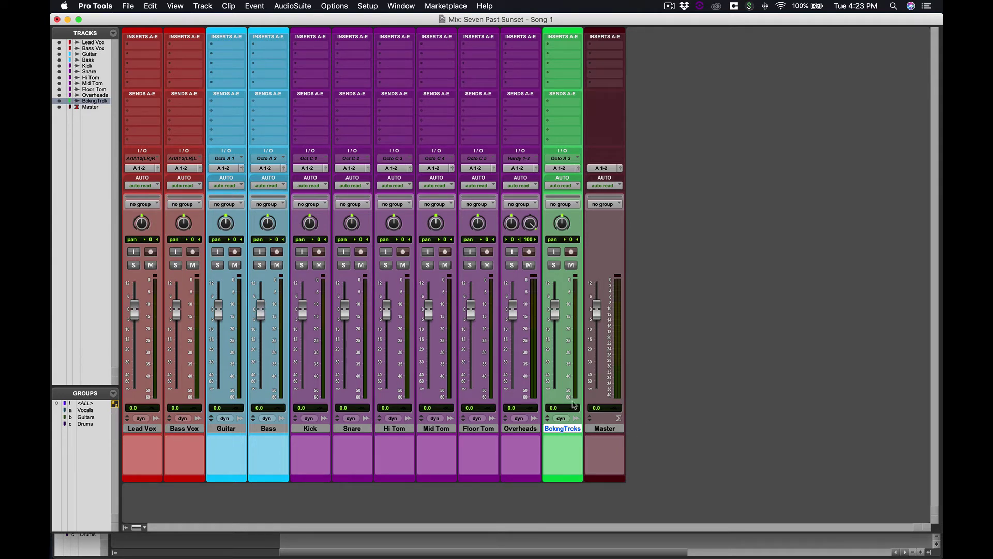
Activate the ALL group, try lowering every fader to about -17.7 dB, reset them to 0 dB and deactivate the group.
{"action": "left_click", "coordinate": [75, 404]}
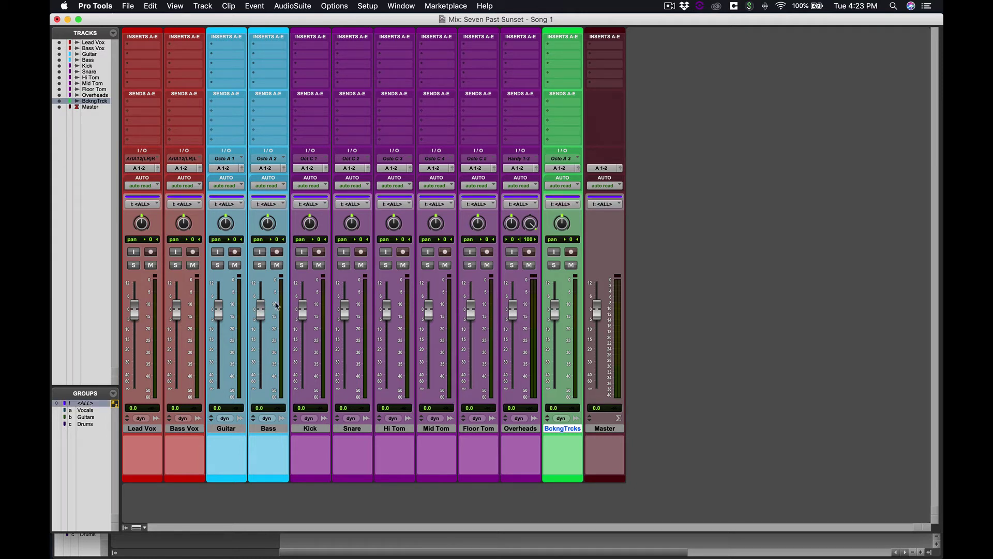
{"action": "left_click_drag", "start_coordinate": [564, 309], "coordinate": [563, 345]}
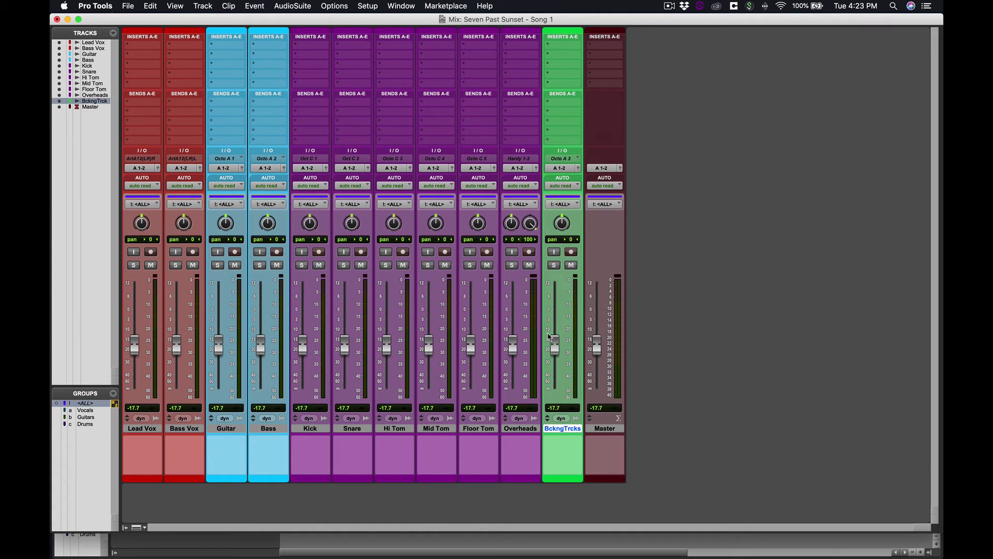
{"action": "left_click", "coordinate": [554, 345], "text": "alt"}
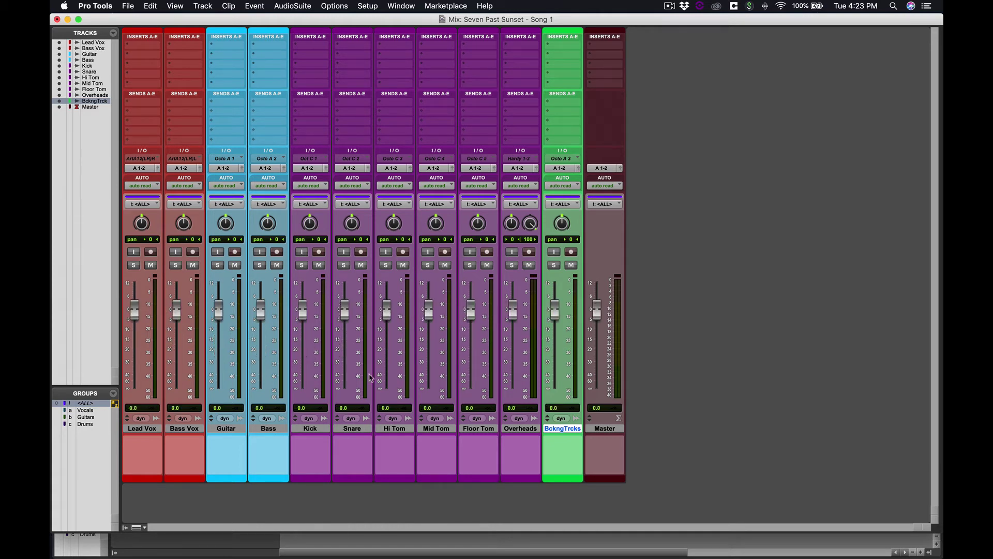
{"action": "left_click", "coordinate": [102, 404]}
Create a group named Not Master from the Lead Vox through Backing Tracks tracks and deactivate it.
{"action": "left_click", "coordinate": [147, 429]}
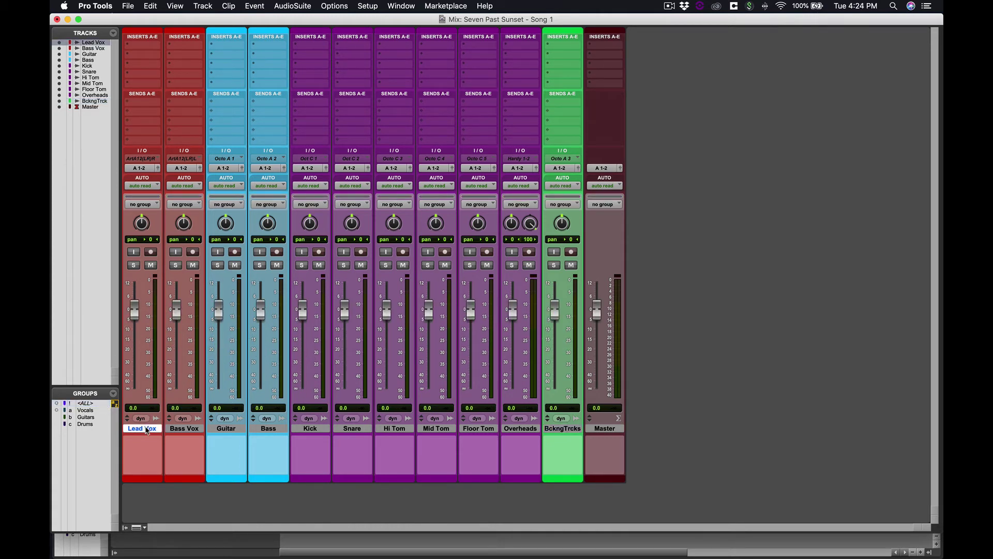
{"action": "left_click", "coordinate": [574, 429], "text": "shift"}
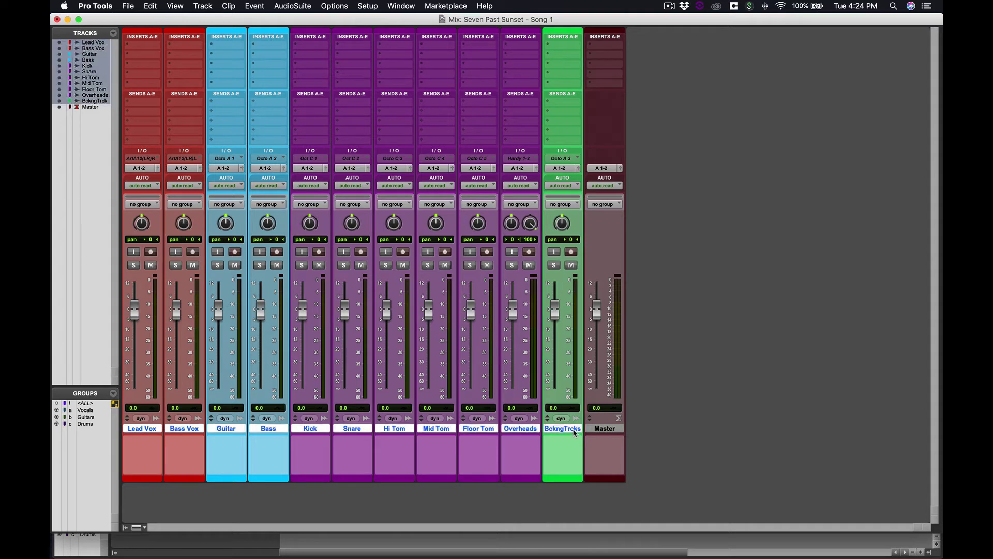
{"action": "key", "text": "super+g"}
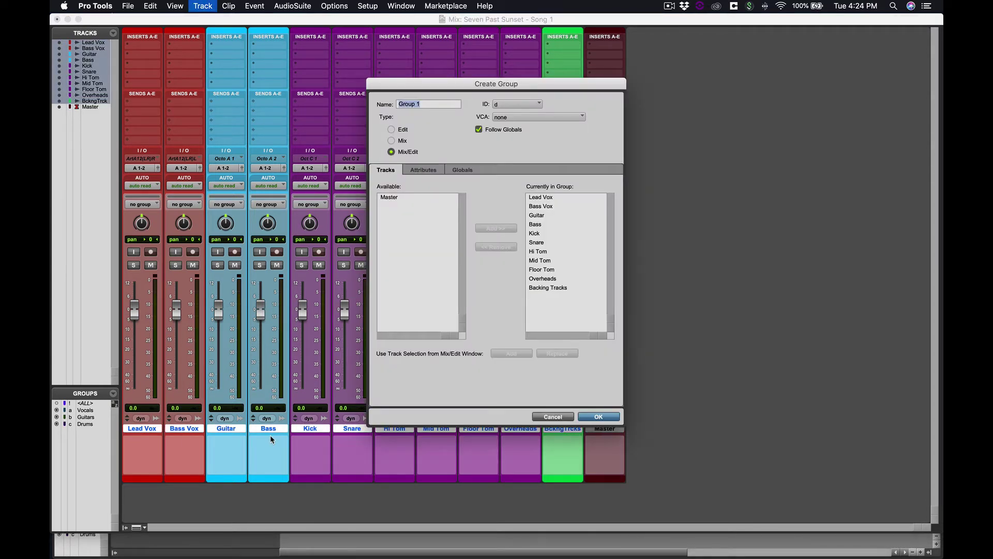
{"action": "type", "text": "Not Master"}
{"action": "key", "text": "Return"}
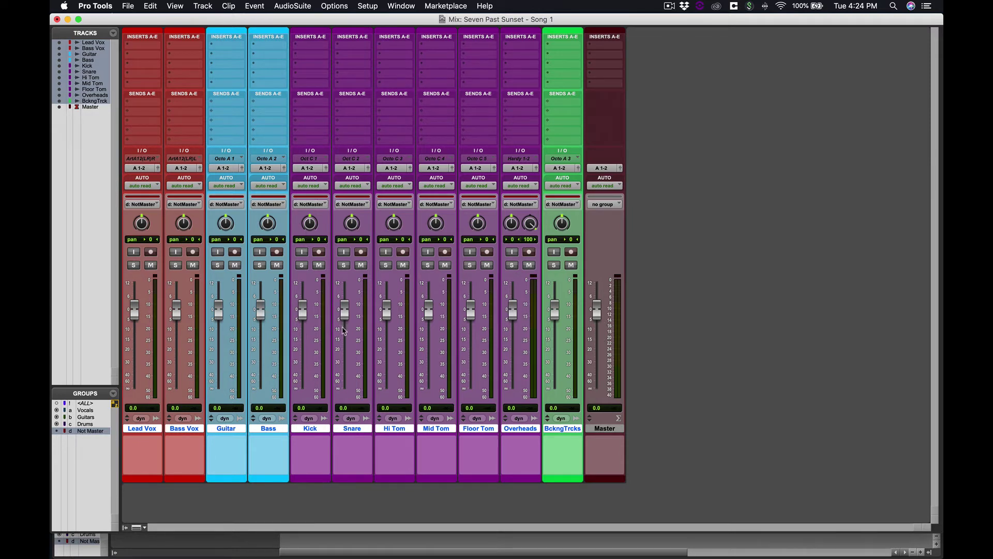
{"action": "left_click", "coordinate": [96, 433]}
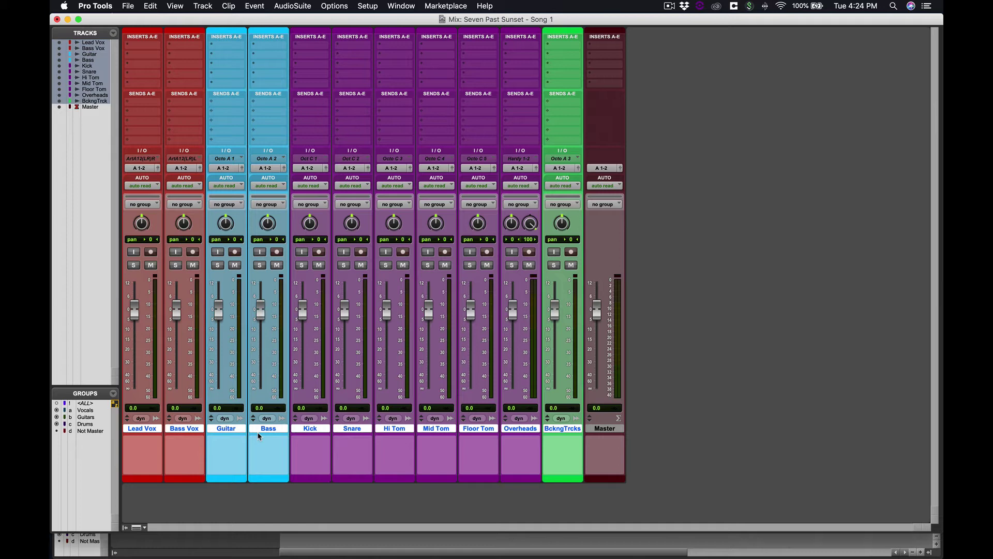
Switch to the Edit window and show the Comments column for the tracks.
{"action": "key", "text": "super+equal"}
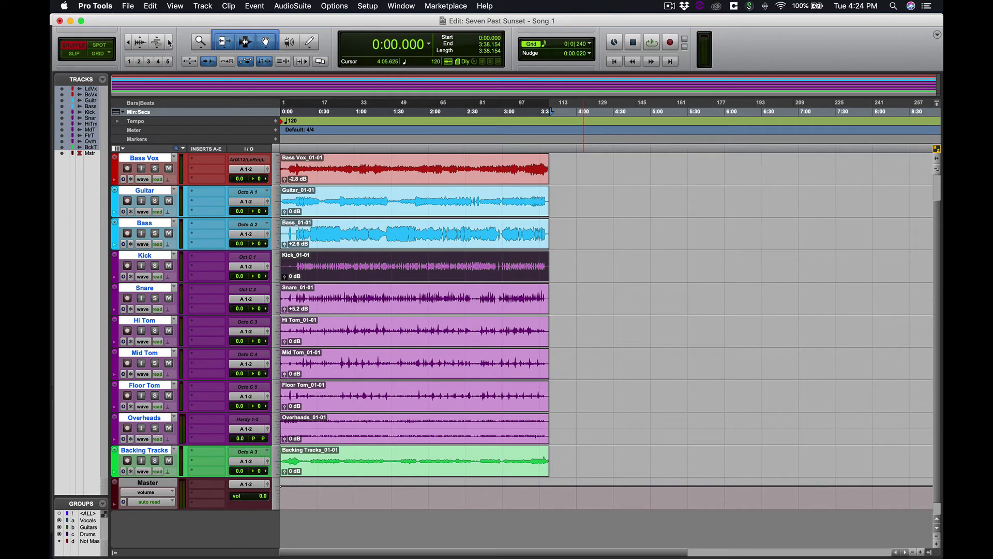
{"action": "key", "text": "super+bracketright"}
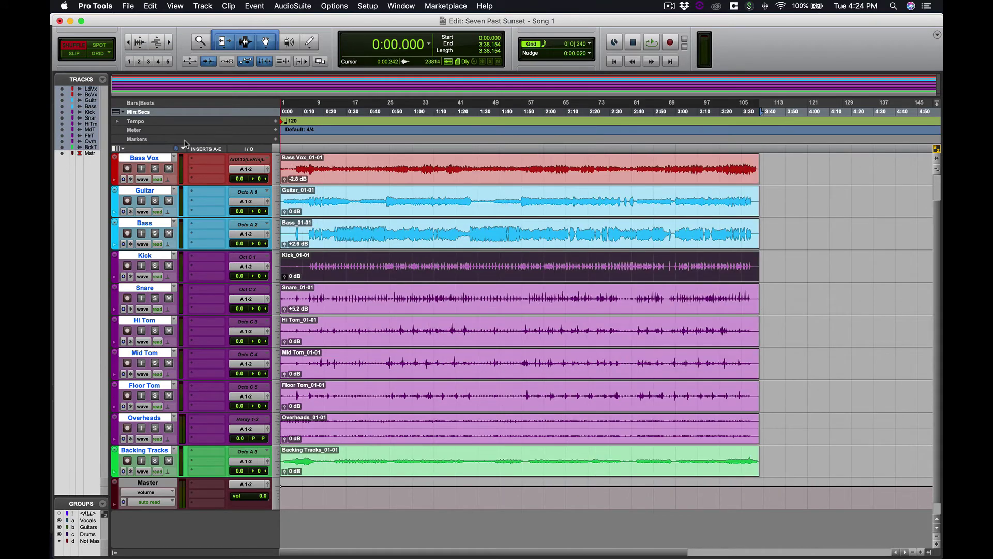
{"action": "left_click", "coordinate": [122, 149]}
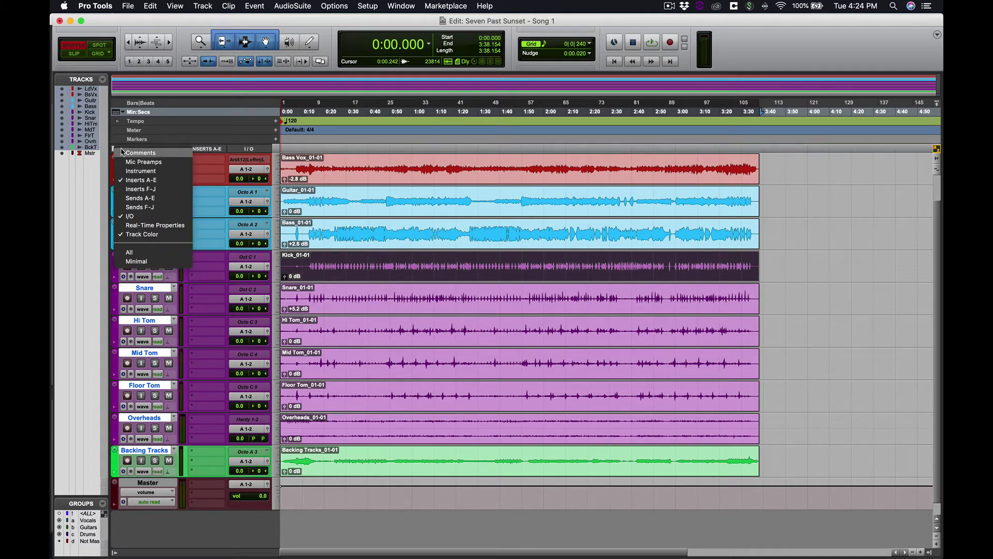
{"action": "left_click", "coordinate": [124, 153]}
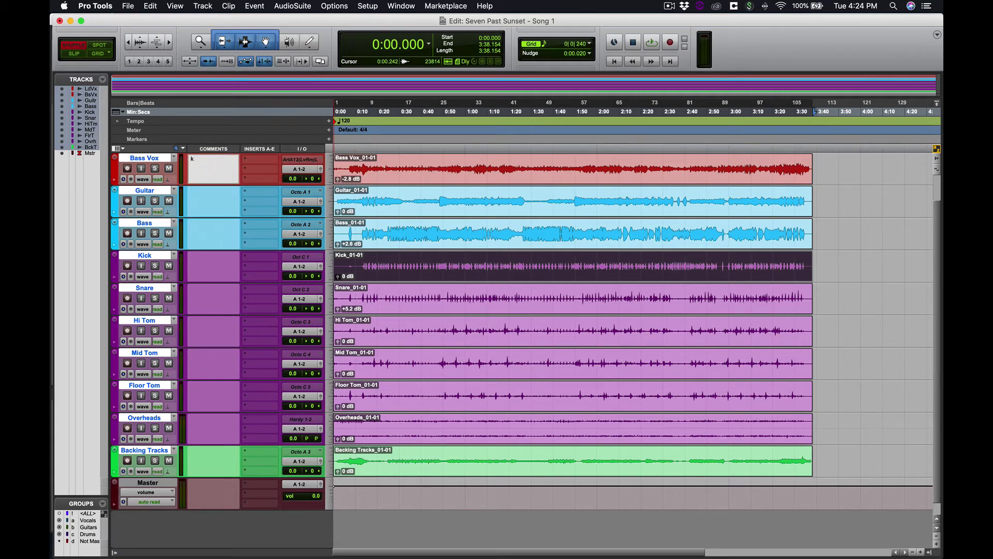
Leave the Bass Vox comment empty and start playback from about 0:01.452 on the timeline.
{"action": "left_click", "coordinate": [615, 62]}
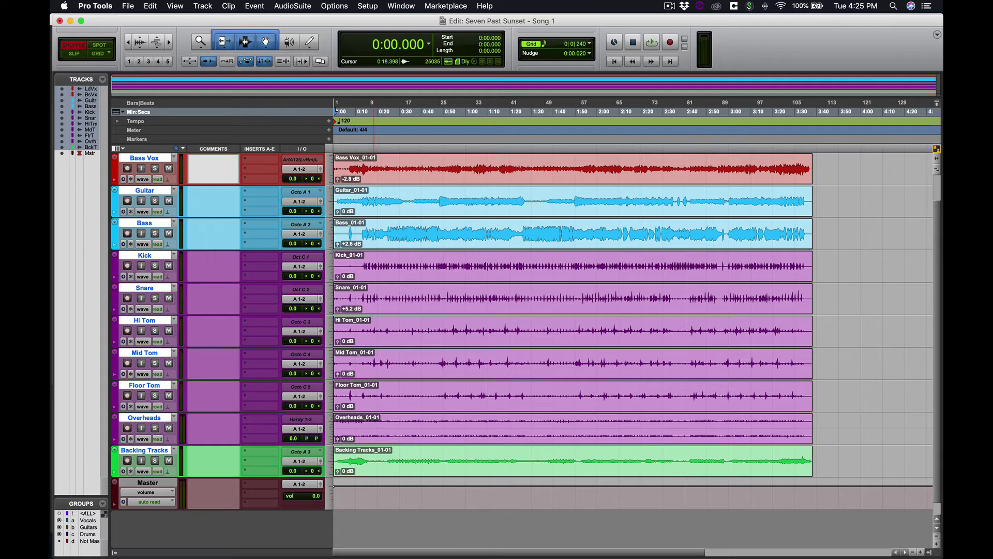
{"action": "left_click", "coordinate": [337, 112]}
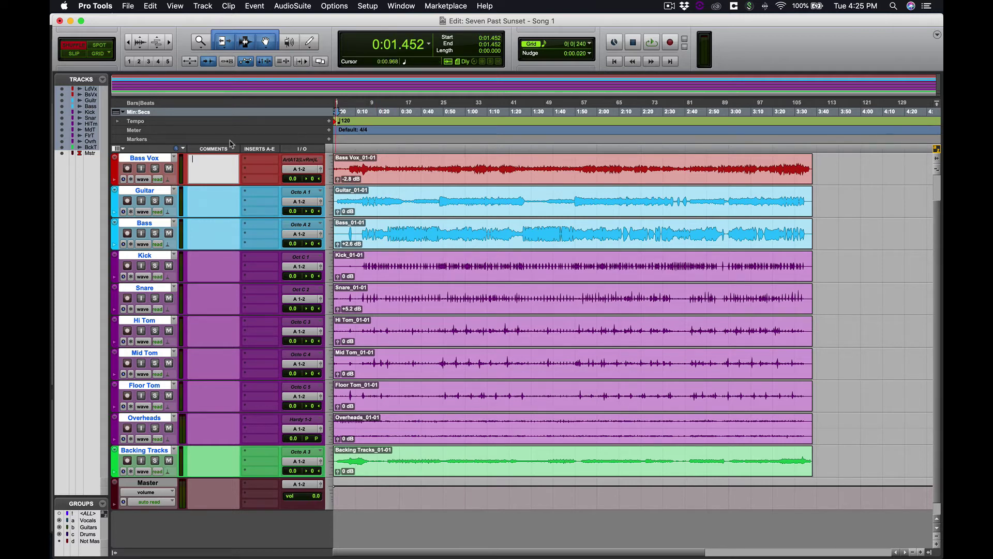
{"action": "key", "text": "Return"}
{"action": "key", "text": "space"}
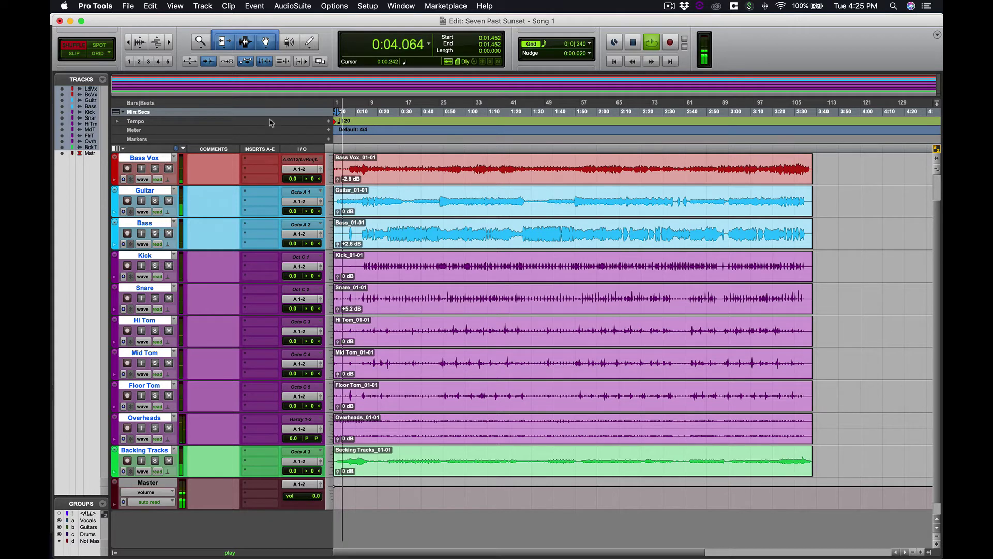
Add an absolute marker named Intro near the start of the song during playback.
{"action": "left_click", "coordinate": [329, 139]}
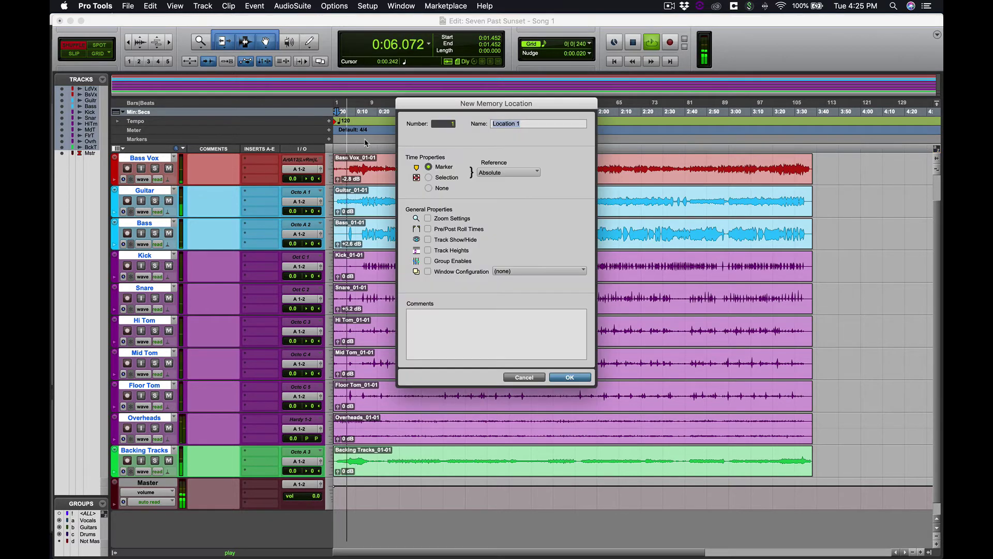
{"action": "type", "text": "Intro"}
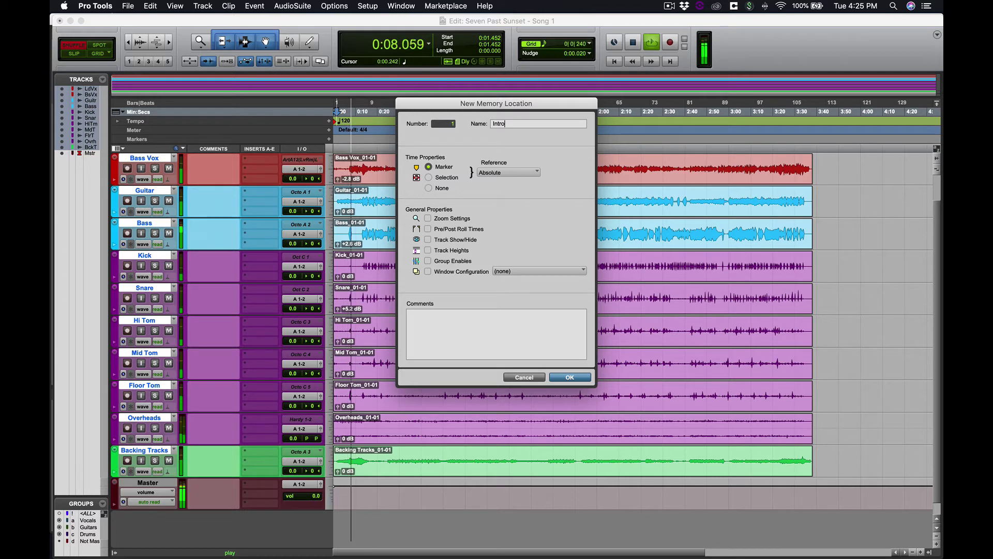
{"action": "key", "text": "Return"}
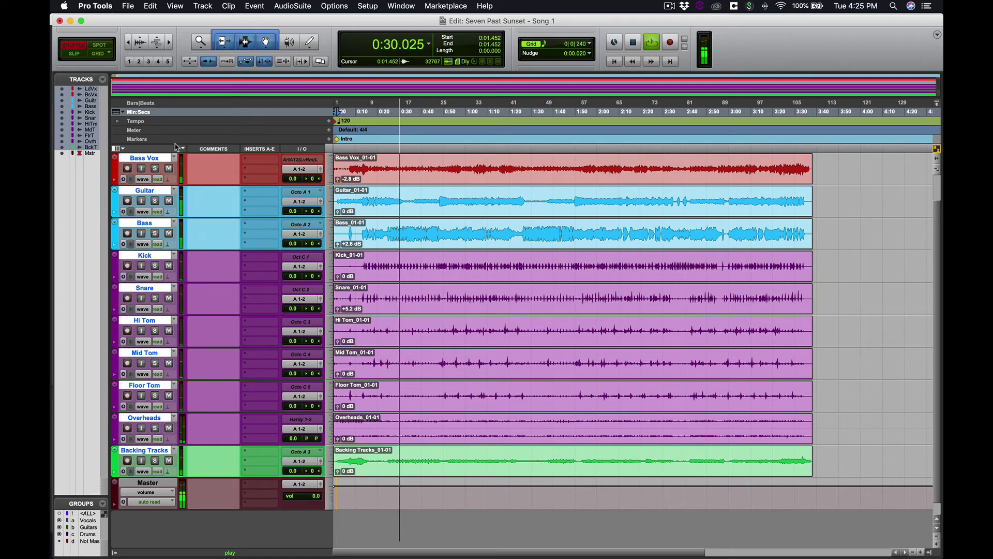
Add an absolute marker named Verse 1 during playback and move it back to about 0:24 on the timeline.
{"action": "key", "text": "KP_Enter"}
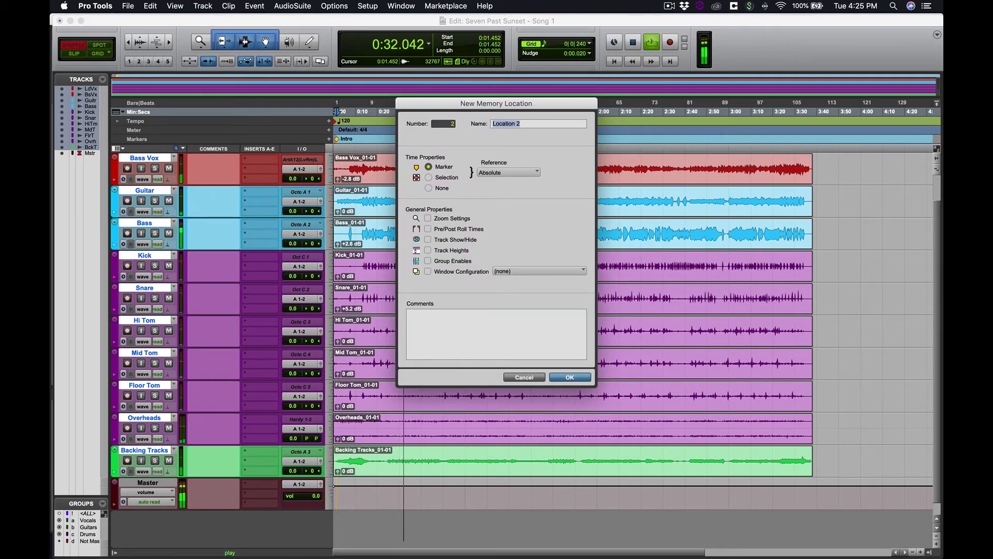
{"action": "type", "text": "Verse 1"}
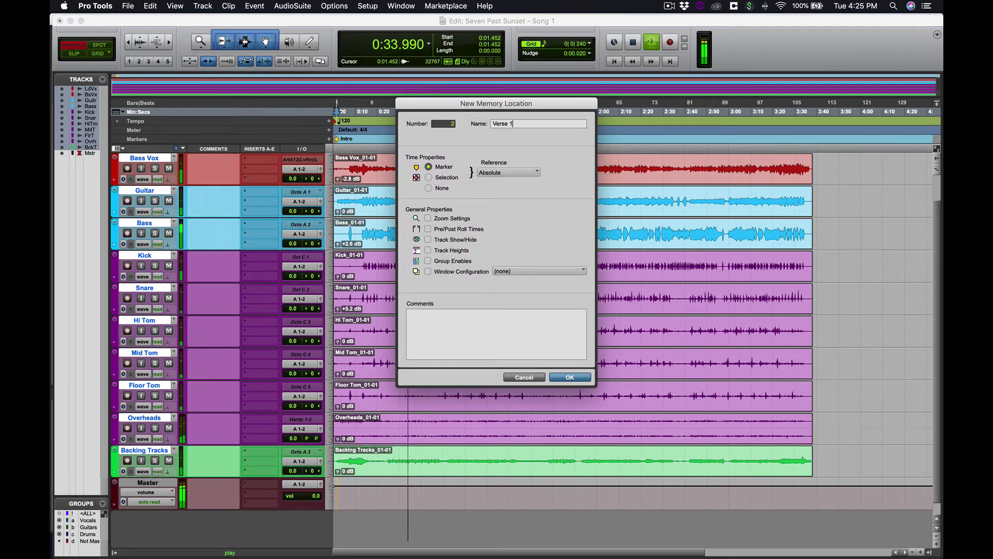
{"action": "key", "text": "Return"}
{"action": "left_click_drag", "start_coordinate": [405, 139], "coordinate": [387, 150]}
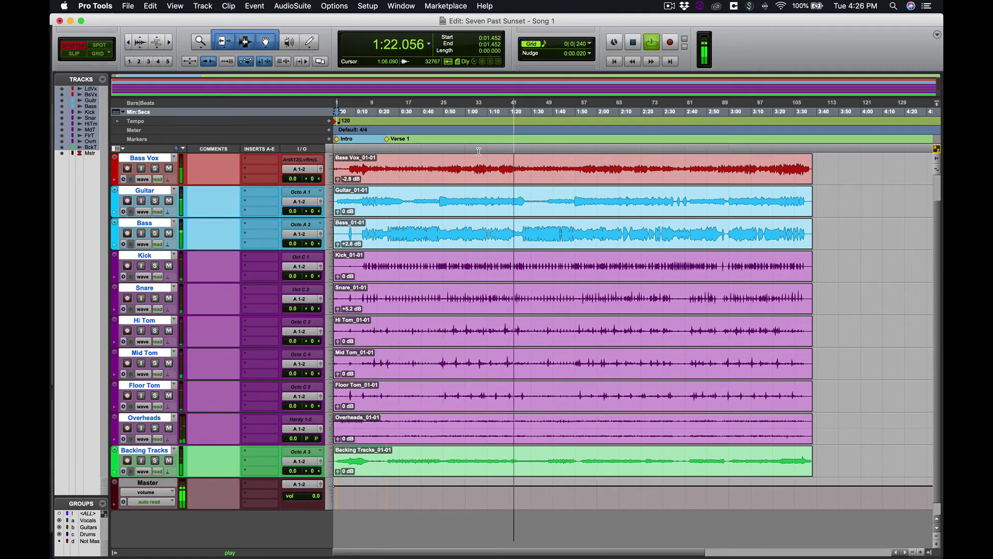
Stop playback and add an absolute marker named Chorus 1 at 0:47.934.
{"action": "key", "text": "space"}
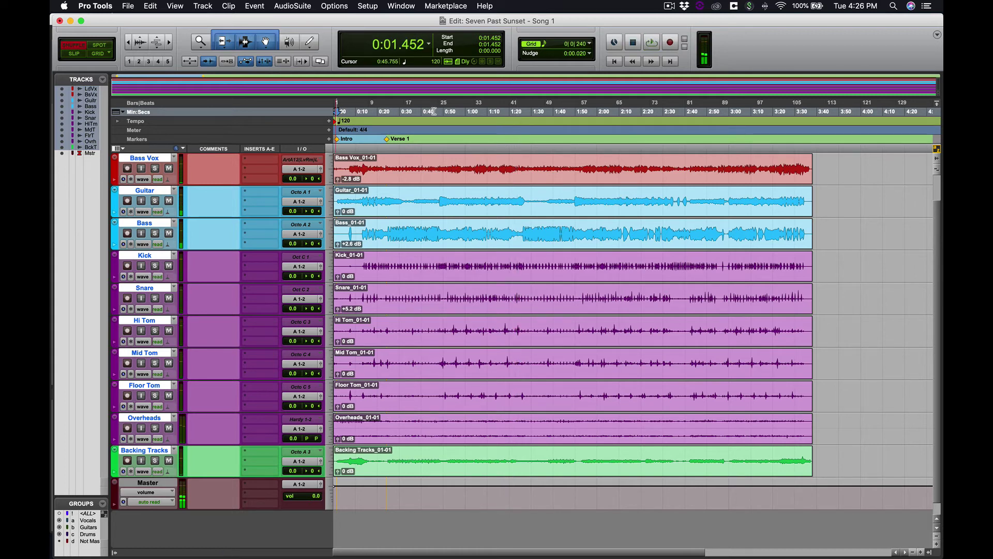
{"action": "left_click", "coordinate": [434, 111]}
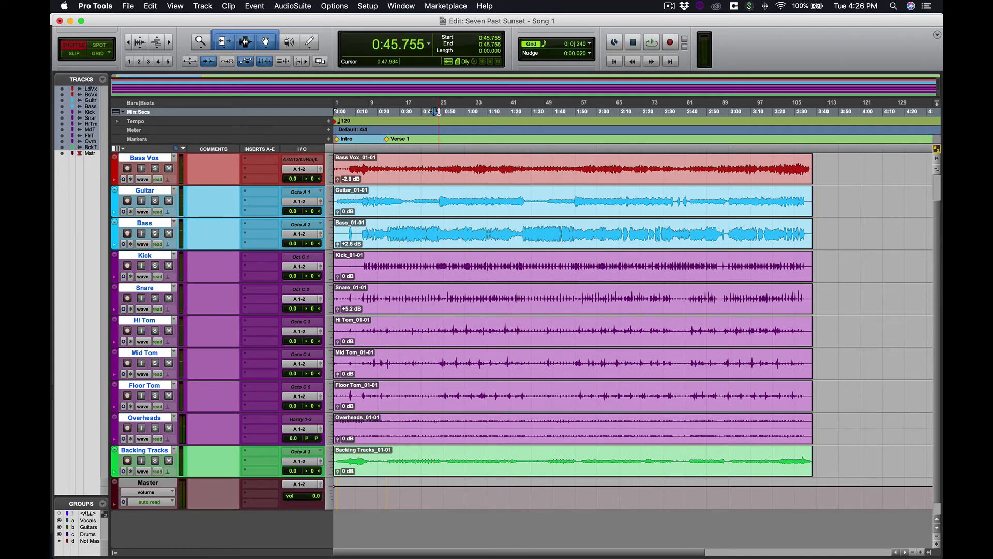
{"action": "left_click", "coordinate": [437, 111]}
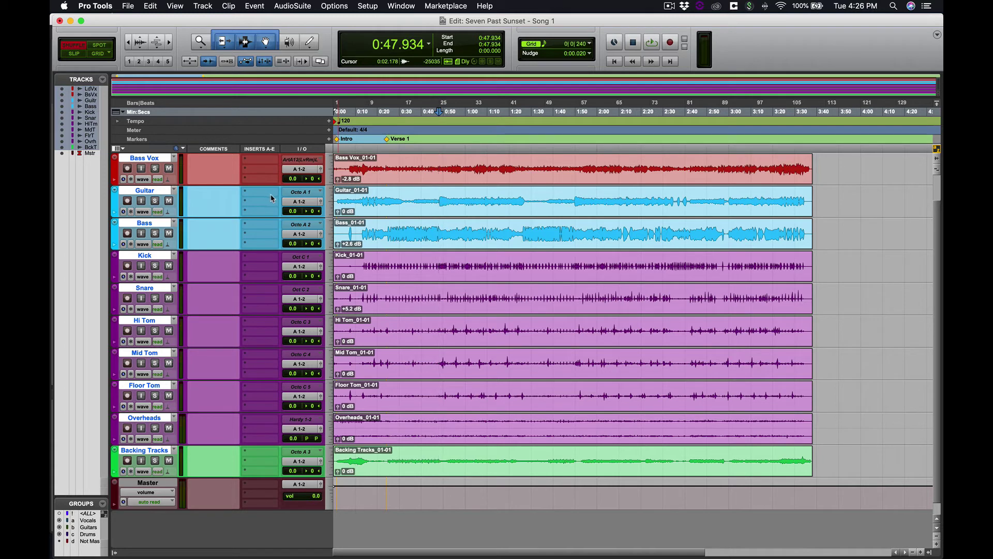
{"action": "left_click", "coordinate": [329, 140]}
{"action": "type", "text": "Chorus 1"}
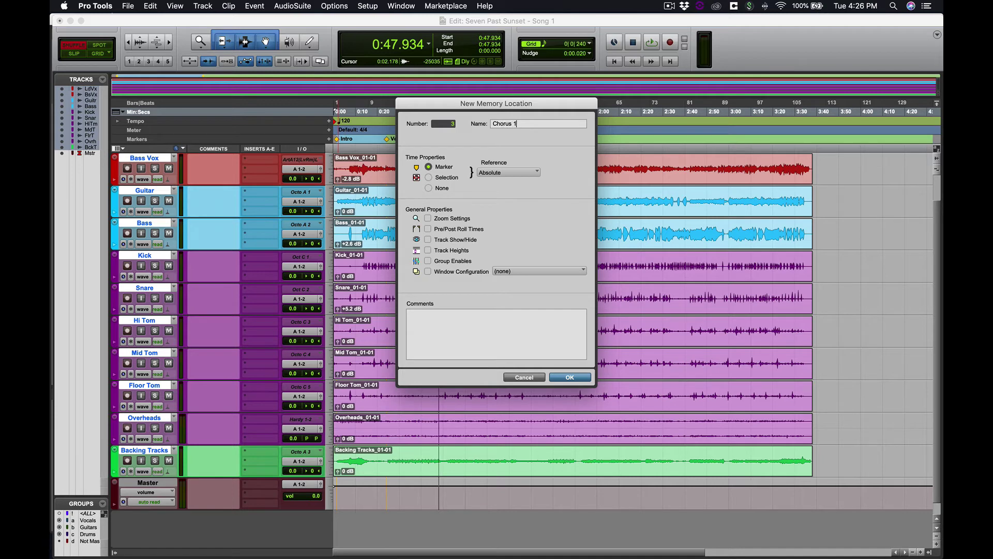
{"action": "key", "text": "Return"}
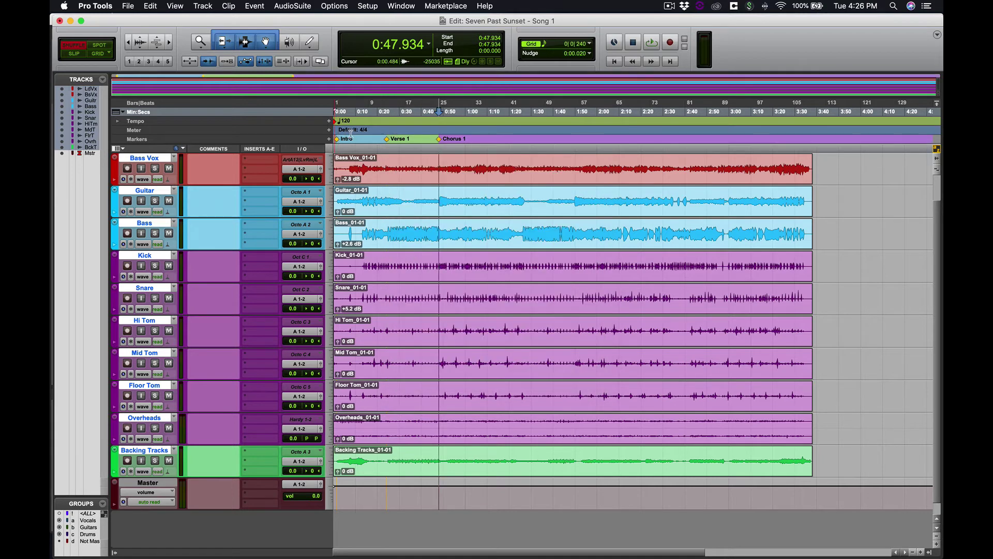
Start playback from 1:17.227 and add an absolute marker named Verse 2 while the song plays.
{"action": "left_click", "coordinate": [520, 111]}
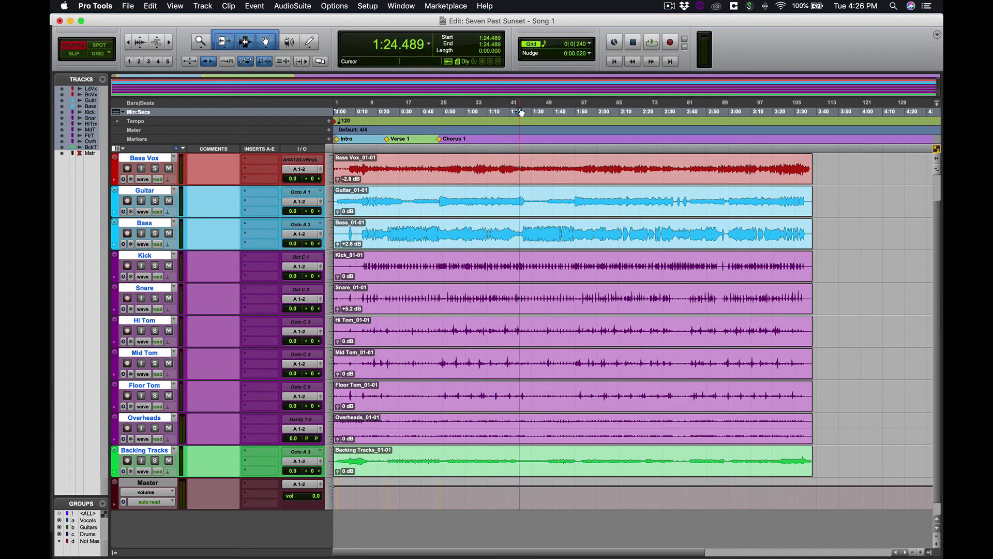
{"action": "left_click", "coordinate": [503, 111]}
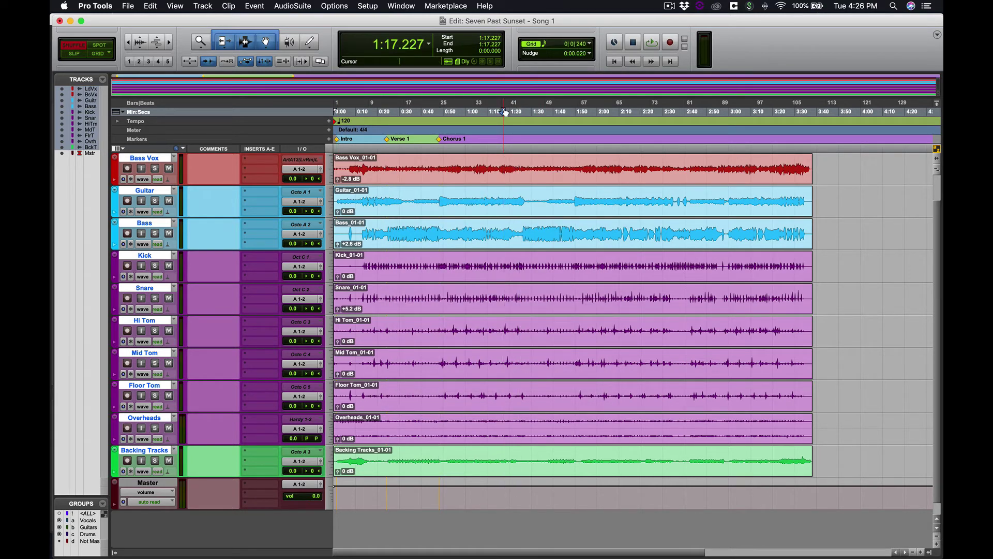
{"action": "key", "text": "space"}
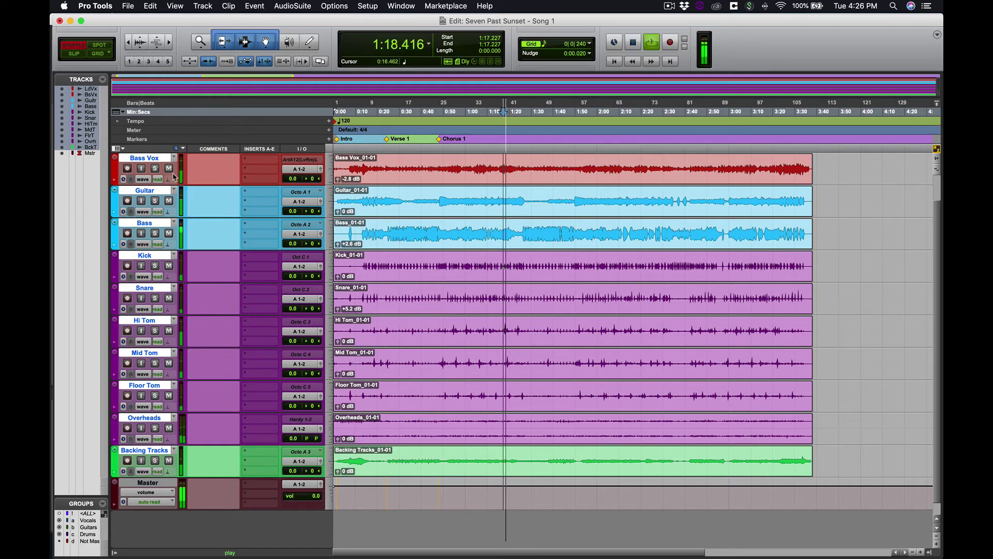
{"action": "left_click", "coordinate": [329, 141]}
{"action": "type", "text": "Verse 2"}
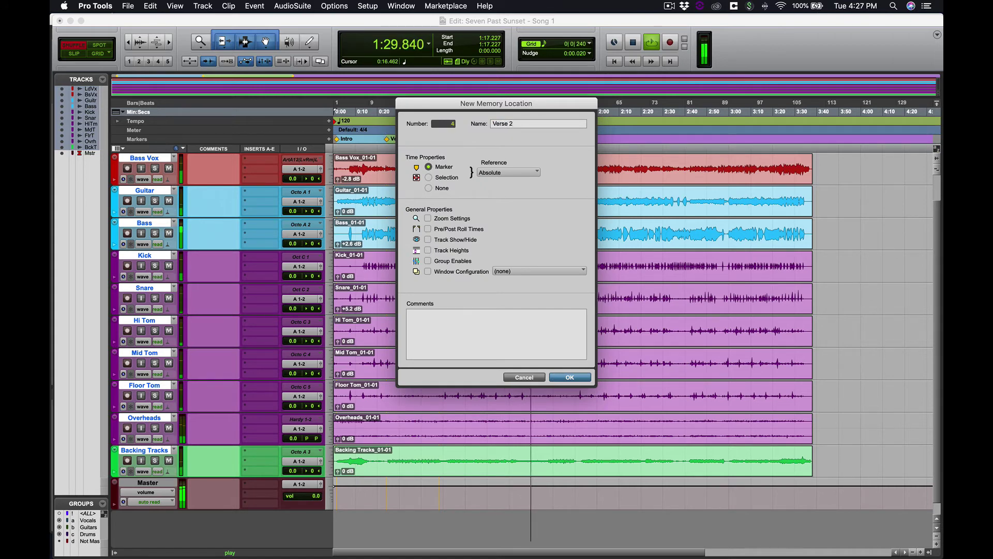
{"action": "key", "text": "Return"}
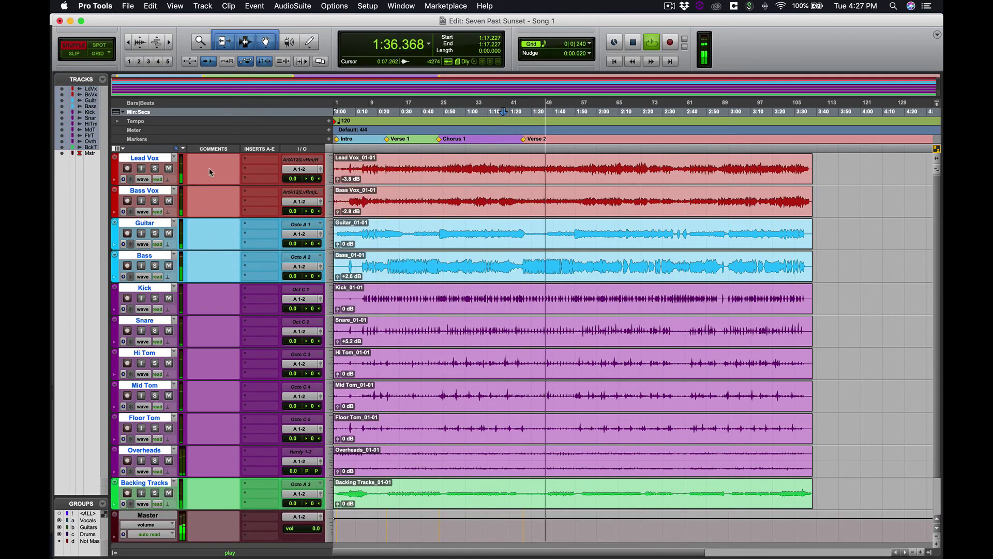
Enter the comment "Bring out lead" for the Lead Vox track.
{"action": "left_click", "coordinate": [210, 170]}
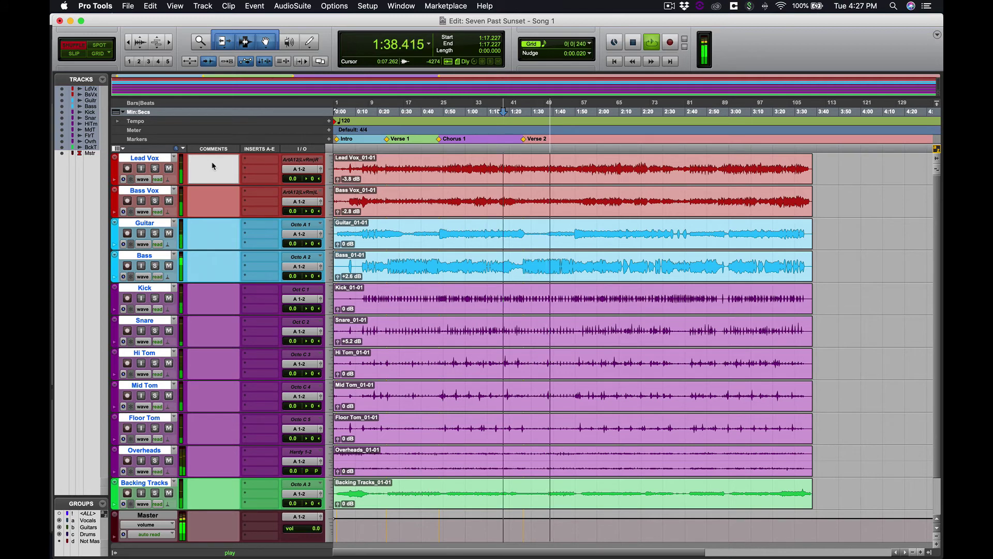
{"action": "type", "text": "Bring out "}
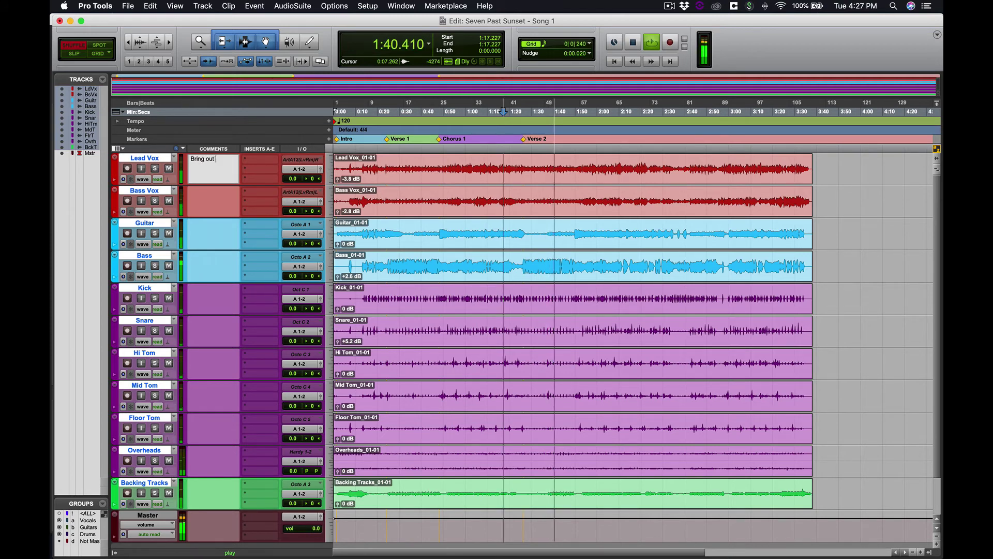
{"action": "type", "text": "lead"}
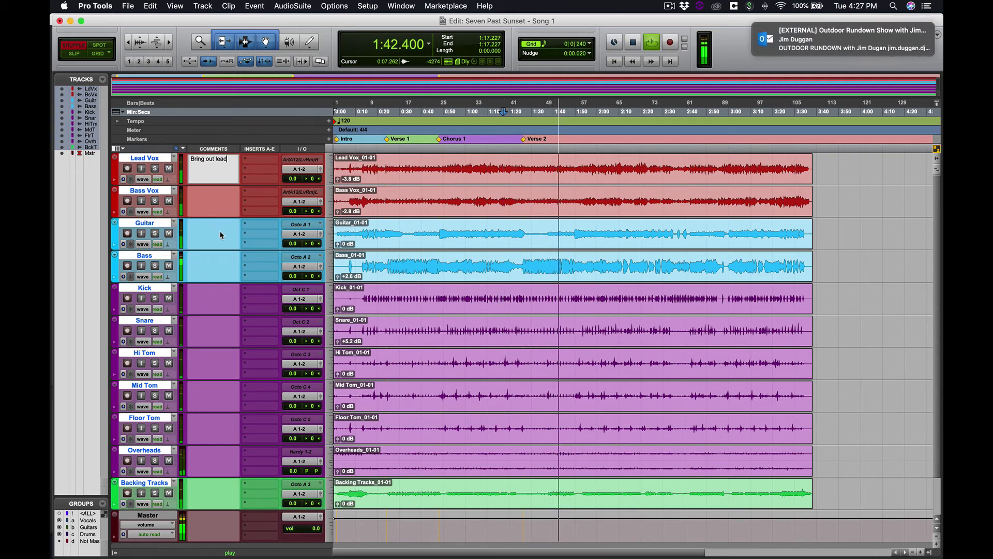
{"action": "left_click", "coordinate": [218, 233]}
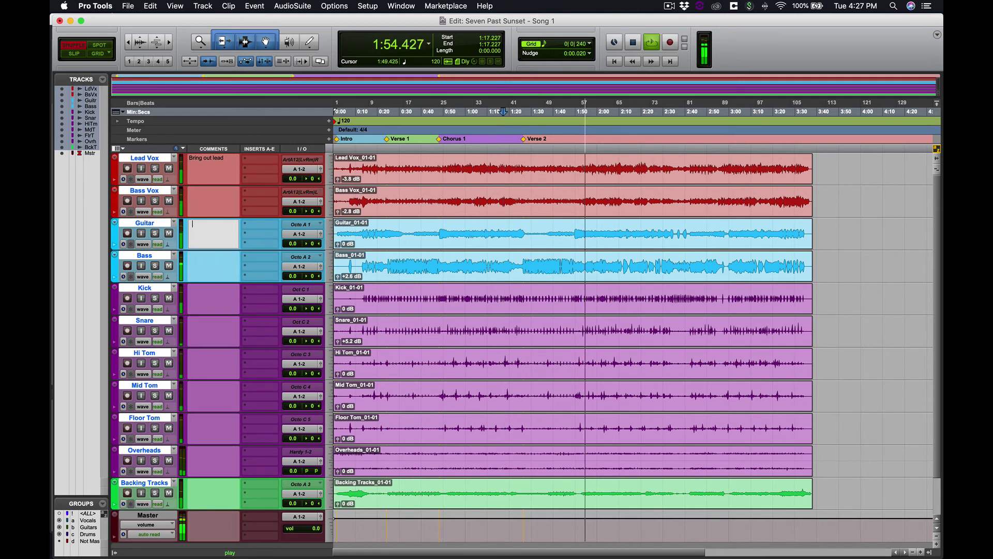
Find the start of the second chorus, stop playback and add an absolute marker named Chorus 2 at 1:49.183.
{"action": "left_click", "coordinate": [577, 107]}
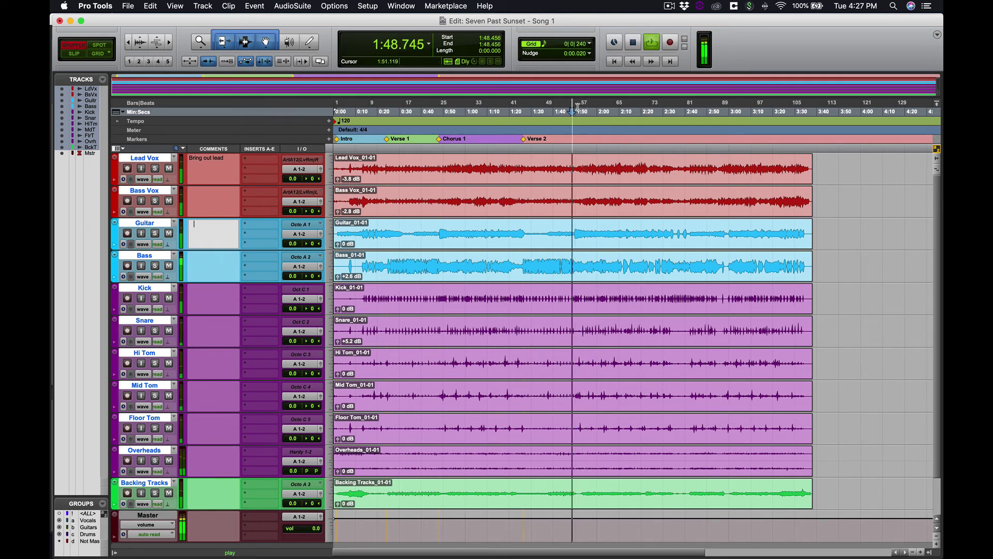
{"action": "left_click", "coordinate": [577, 107]}
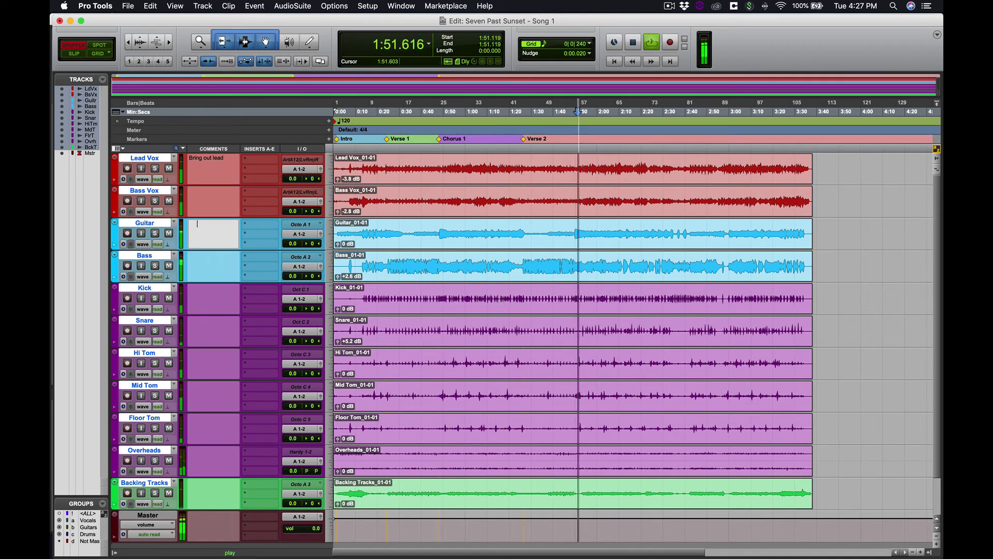
{"action": "key", "text": "space"}
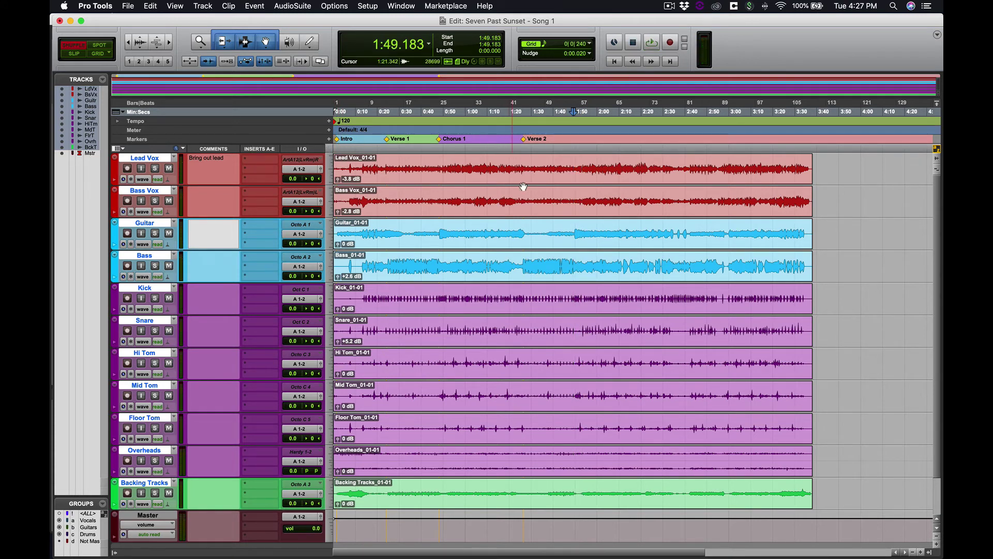
{"action": "left_click", "coordinate": [328, 139]}
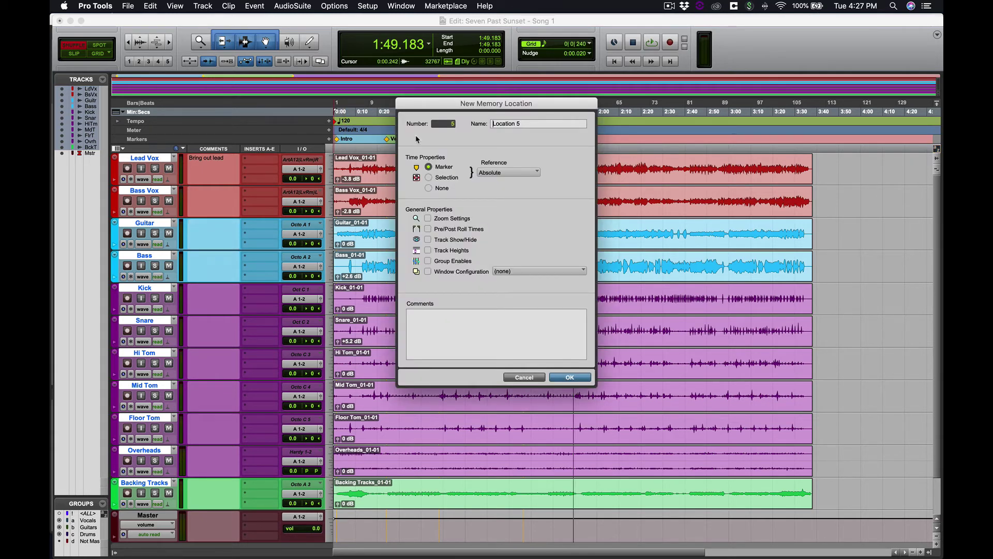
{"action": "left_click", "coordinate": [527, 123]}
{"action": "triple_click", "coordinate": [527, 123]}
{"action": "type", "text": "Chorus 2"}
{"action": "key", "text": "Return"}
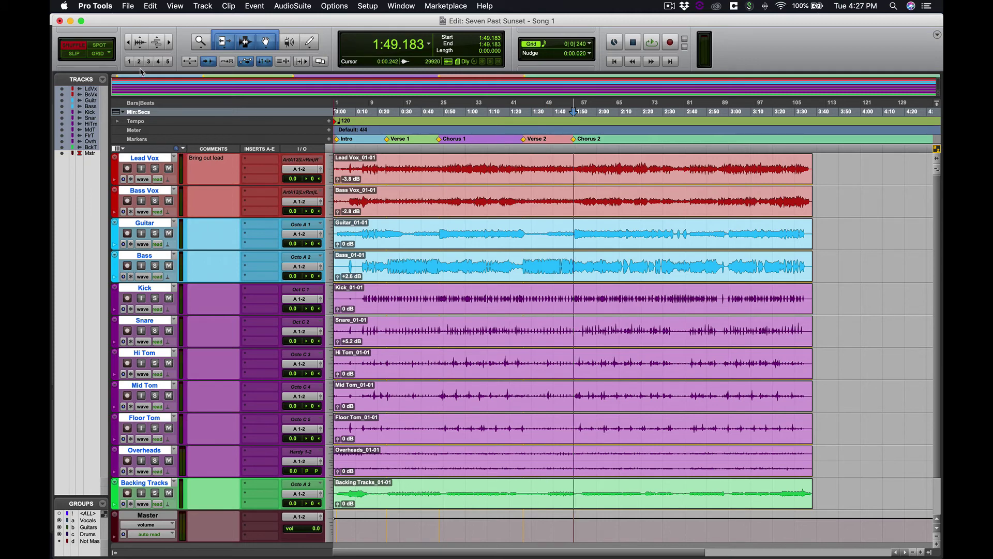
Enlarge the audio waveforms vertically across all tracks without letting them fill the full track height.
{"action": "left_click", "coordinate": [140, 42]}
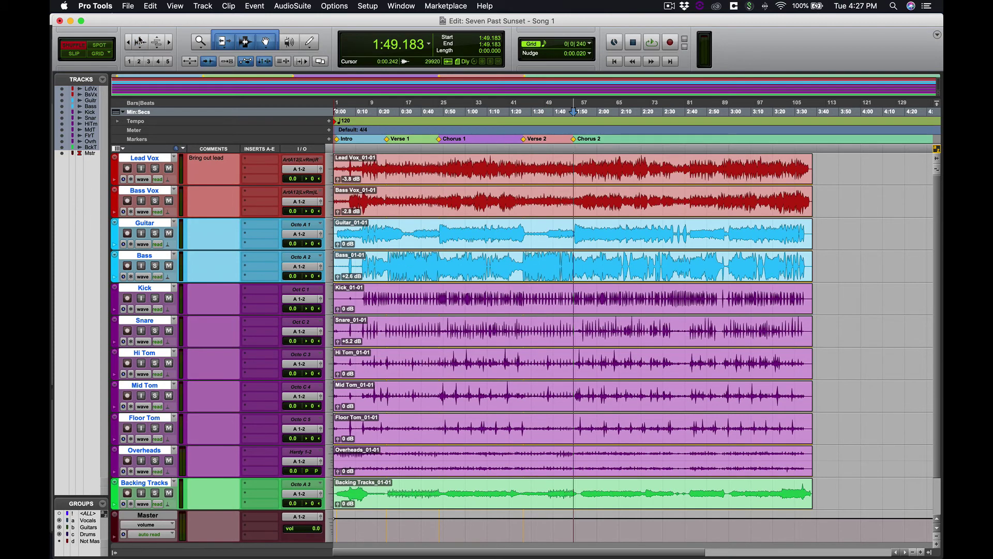
{"action": "left_click", "coordinate": [140, 41]}
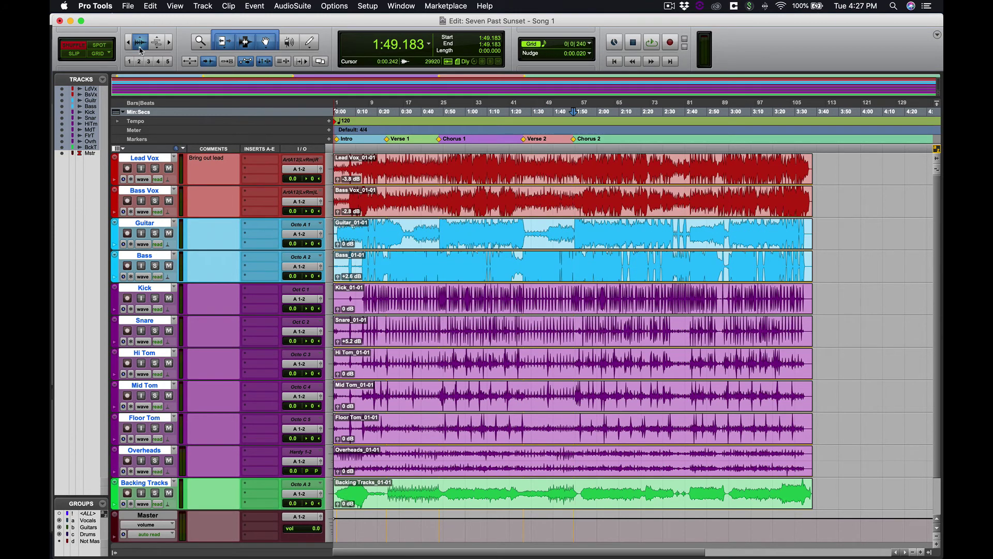
{"action": "left_click", "coordinate": [140, 46]}
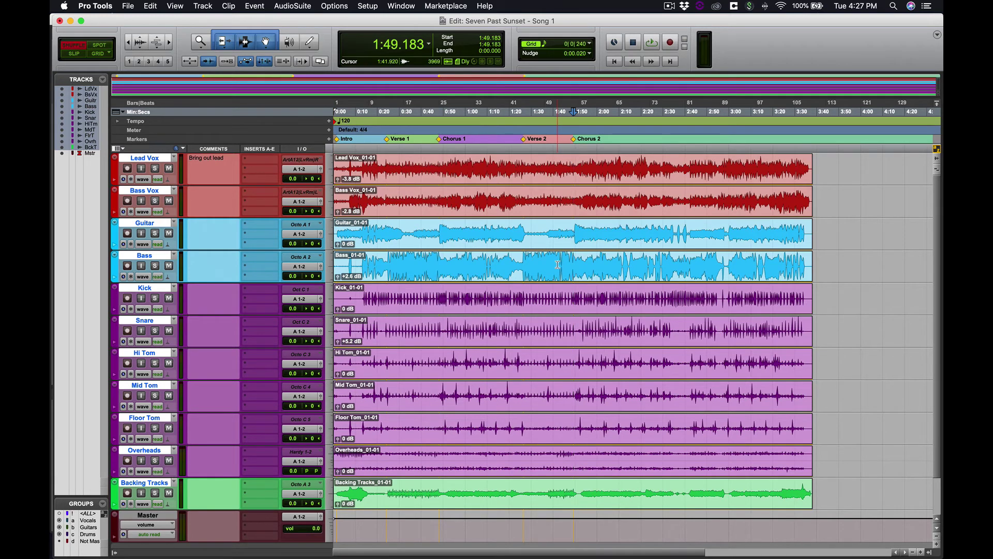
Enter the comment "Too Loud" for the Bass track.
{"action": "scroll", "coordinate": [557, 264], "scroll_direction": "right", "scroll_amount": 2}
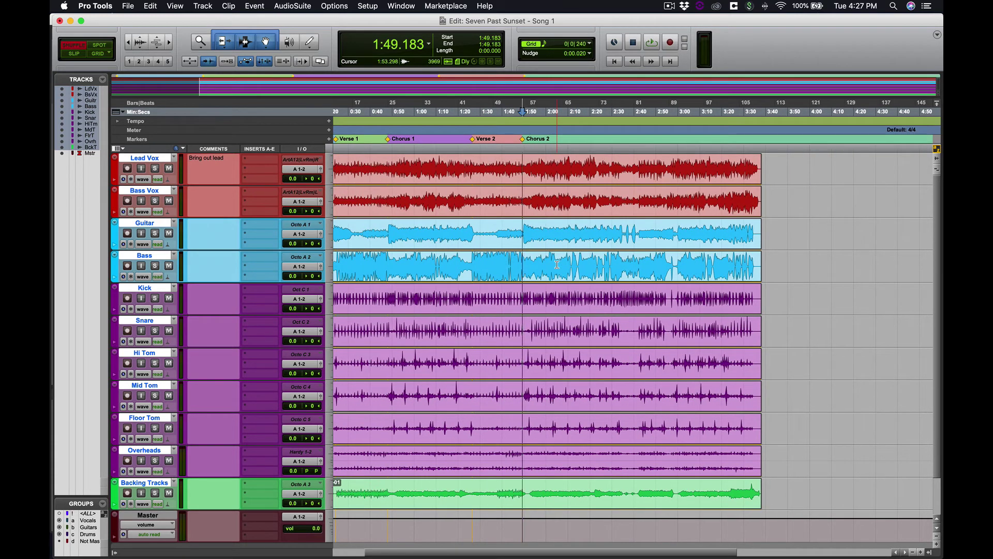
{"action": "left_click", "coordinate": [195, 261]}
{"action": "type", "text": "To"}
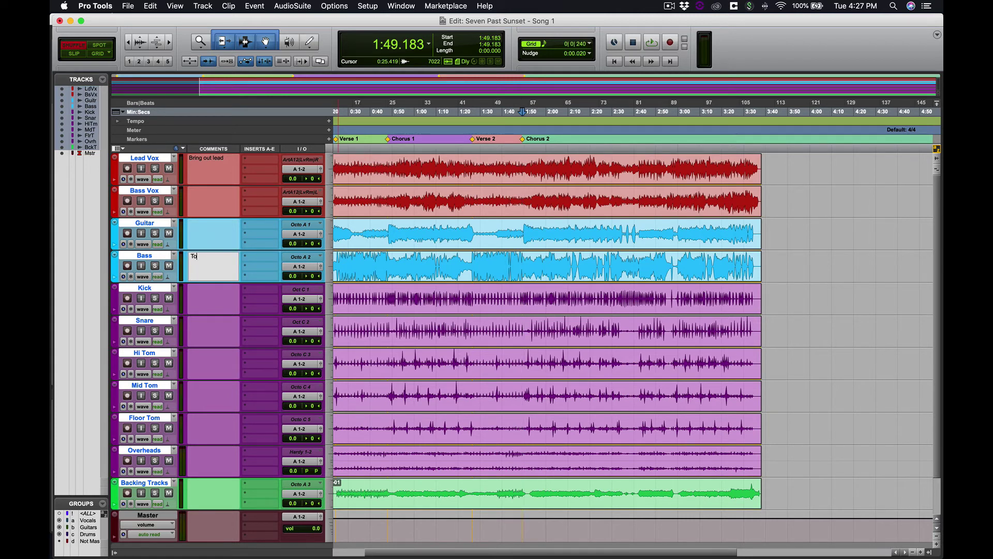
{"action": "type", "text": "o Loud"}
Enter the comment "Audinece Perspective" for the Kick track.
{"action": "left_click", "coordinate": [218, 297]}
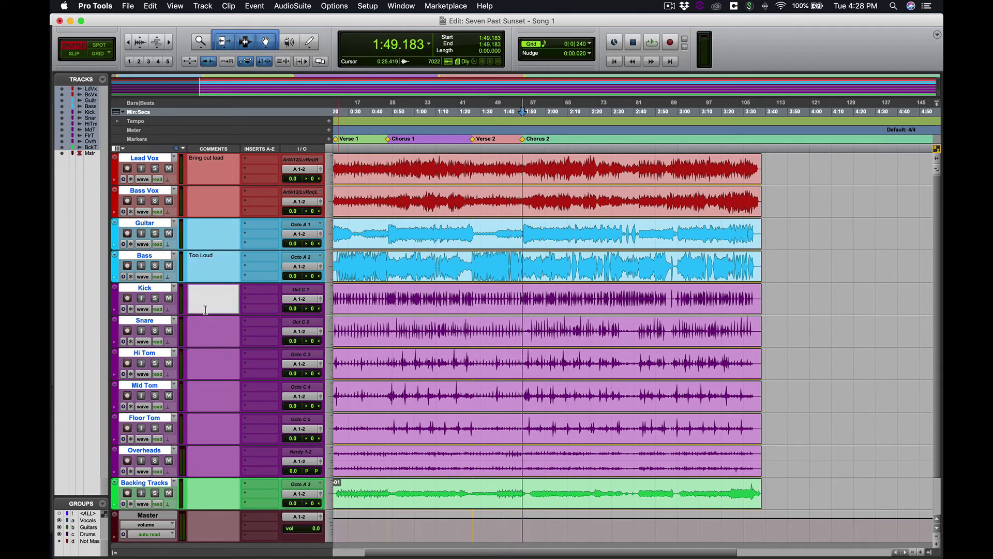
{"action": "type", "text": "Audined"}
{"action": "type", "text": "e"}
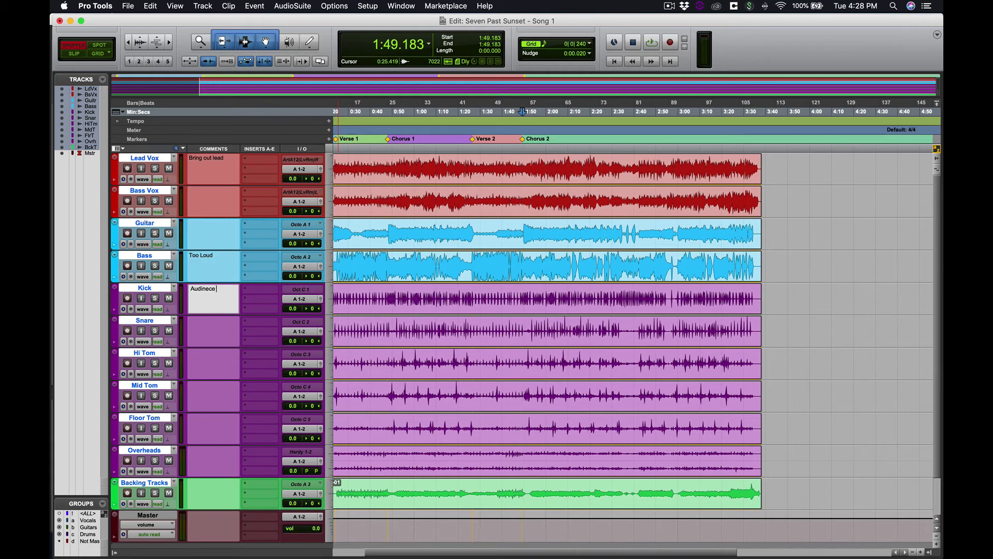
{"action": "type", "text": " Perspective"}
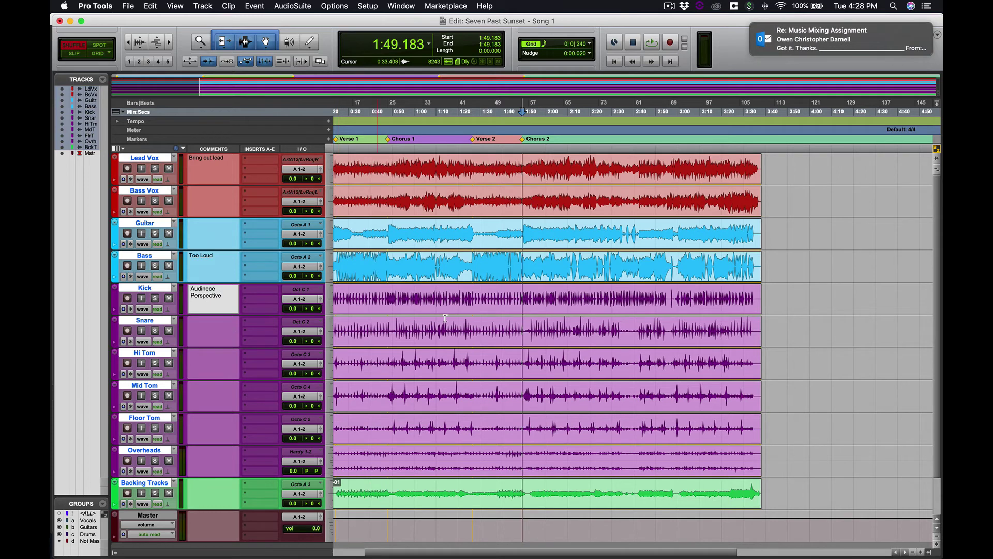
Play the song from 2:21.139 to listen for the section following the second chorus, then stop playback.
{"action": "left_click", "coordinate": [630, 327]}
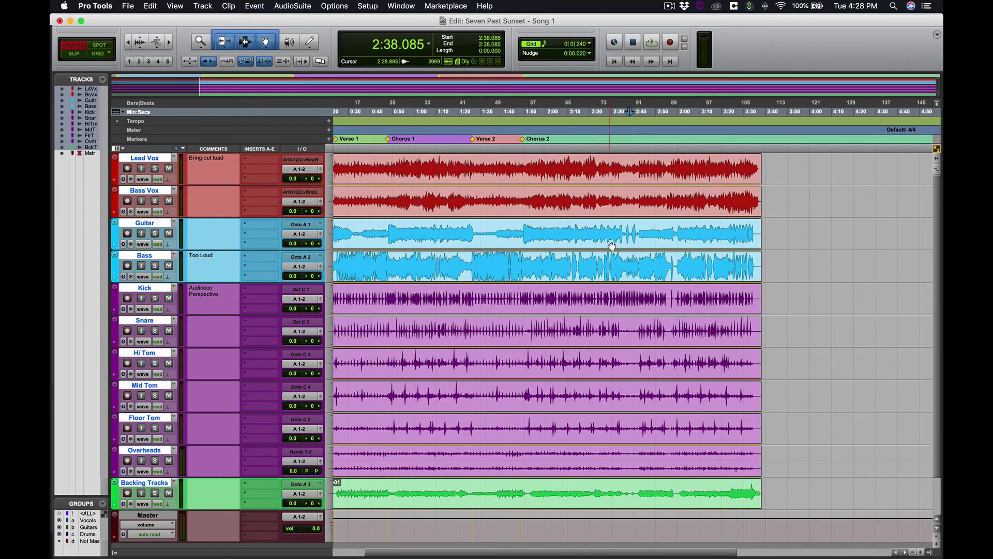
{"action": "left_click", "coordinate": [606, 111]}
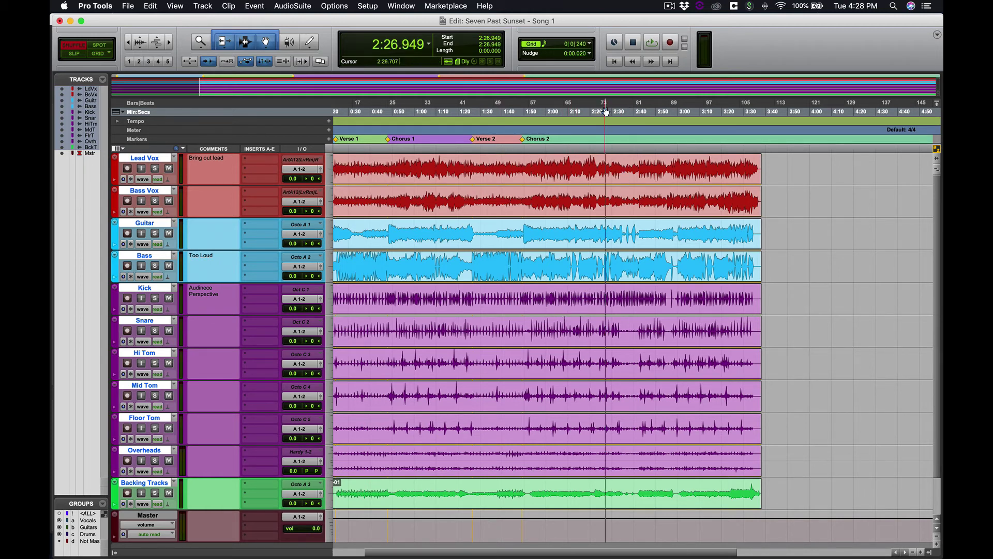
{"action": "left_click", "coordinate": [593, 110]}
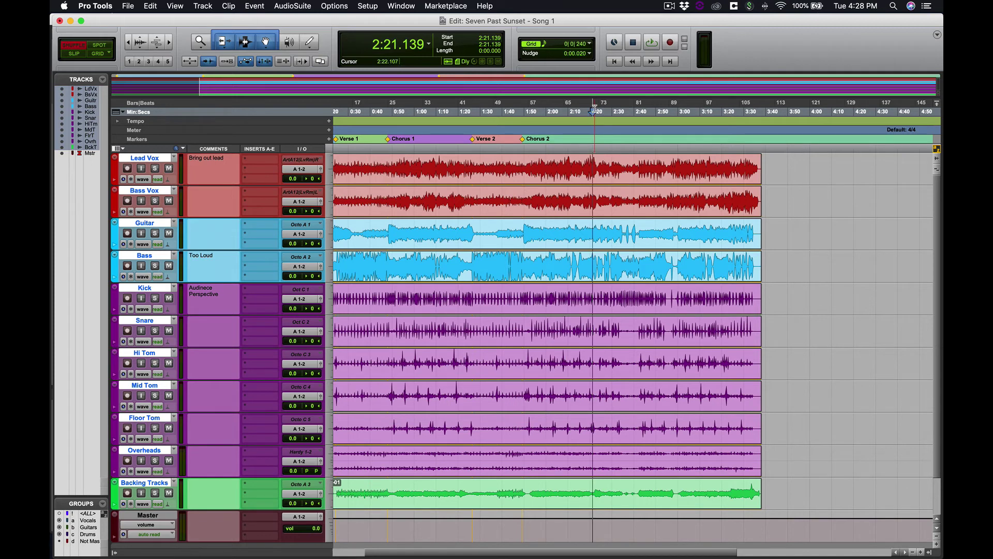
{"action": "key", "text": "space"}
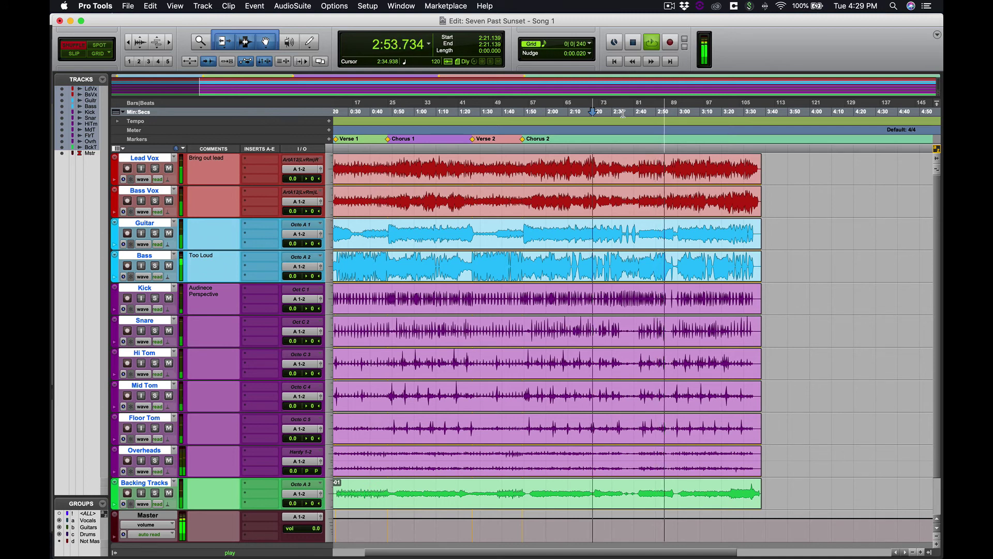
{"action": "key", "text": "space"}
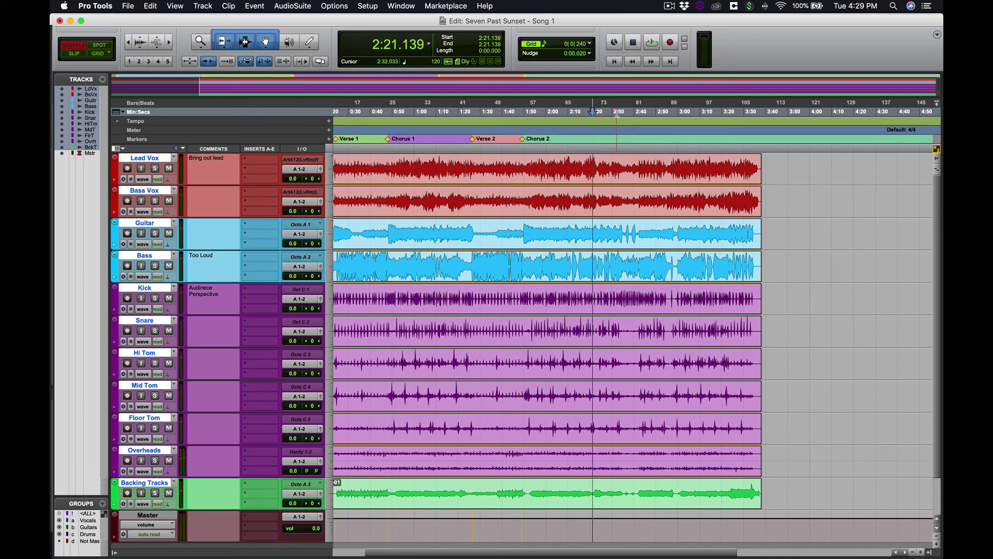
Add a marker named "Breakdown" at 2:33.001, after the second chorus.
{"action": "left_click", "coordinate": [618, 119]}
{"action": "left_click", "coordinate": [618, 120]}
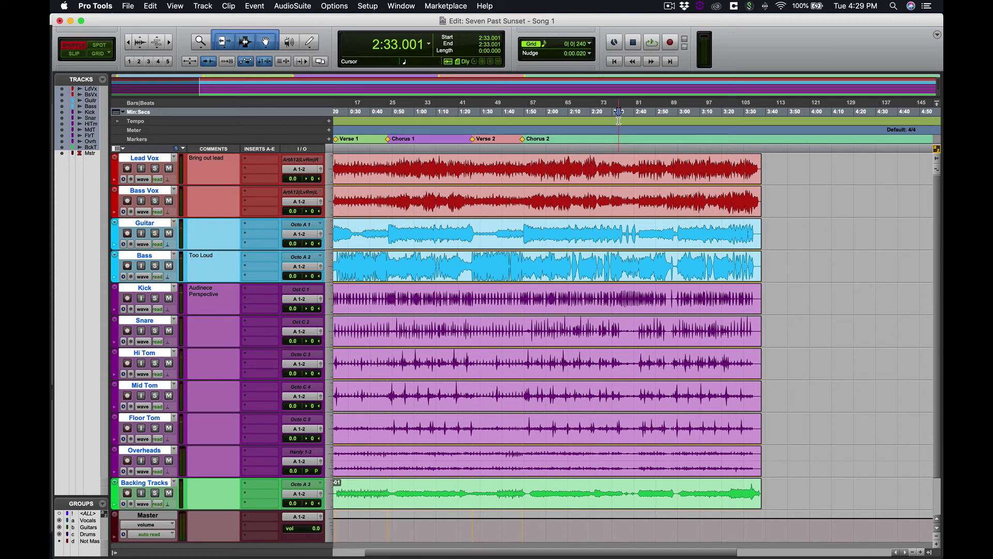
{"action": "left_click", "coordinate": [328, 140]}
{"action": "type", "text": "Breakdown"}
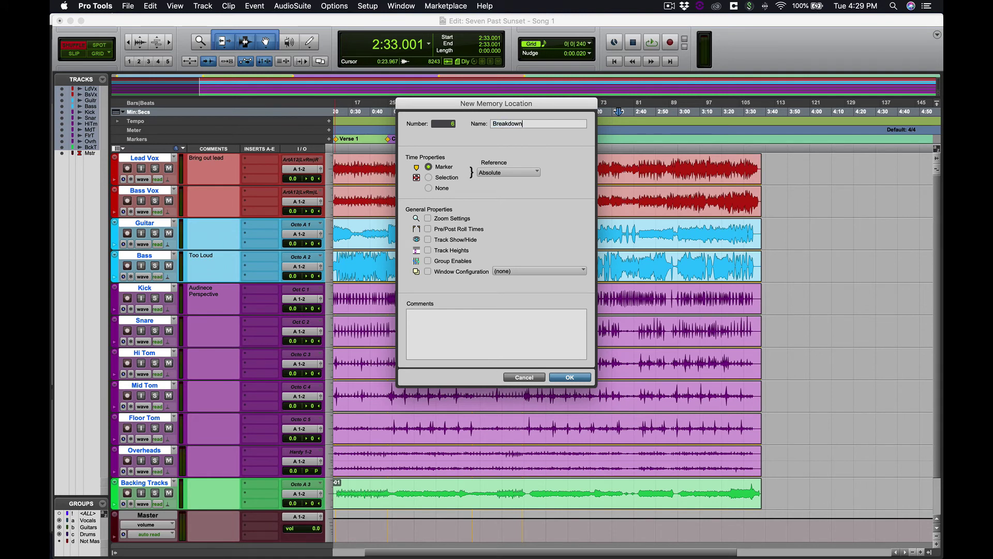
{"action": "key", "text": "Return"}
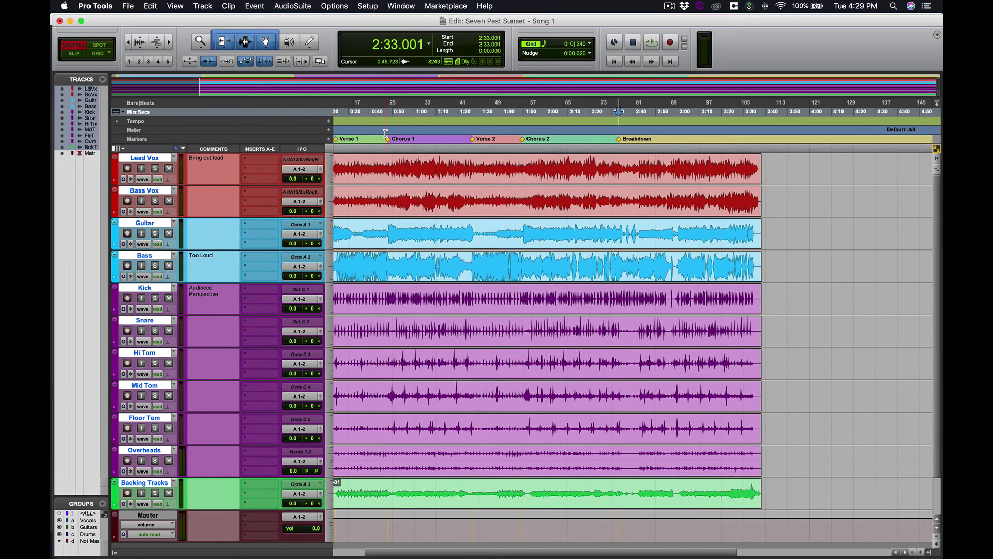
Add a marker named "Guitar Solo" at 2:42.200, following the breakdown.
{"action": "left_click", "coordinate": [639, 127]}
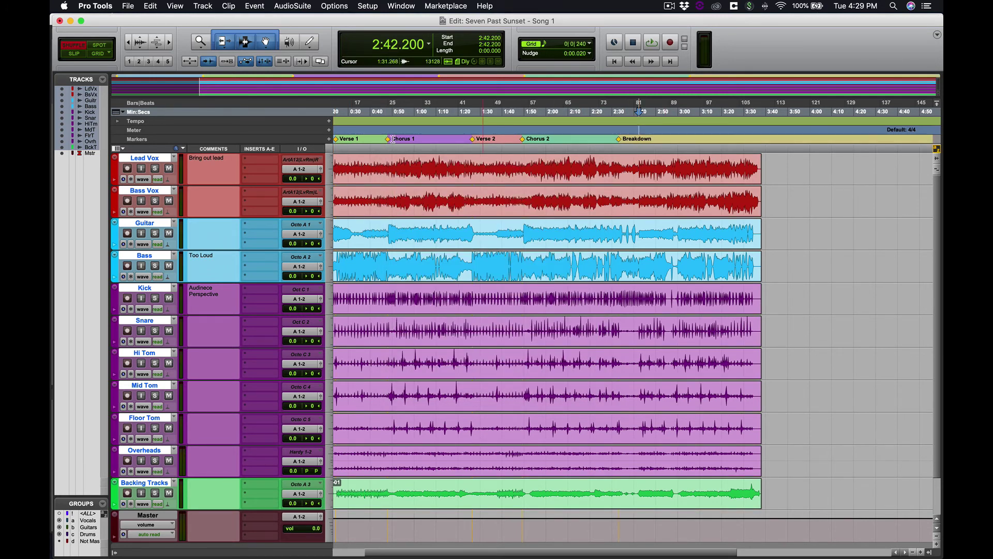
{"action": "left_click", "coordinate": [328, 140]}
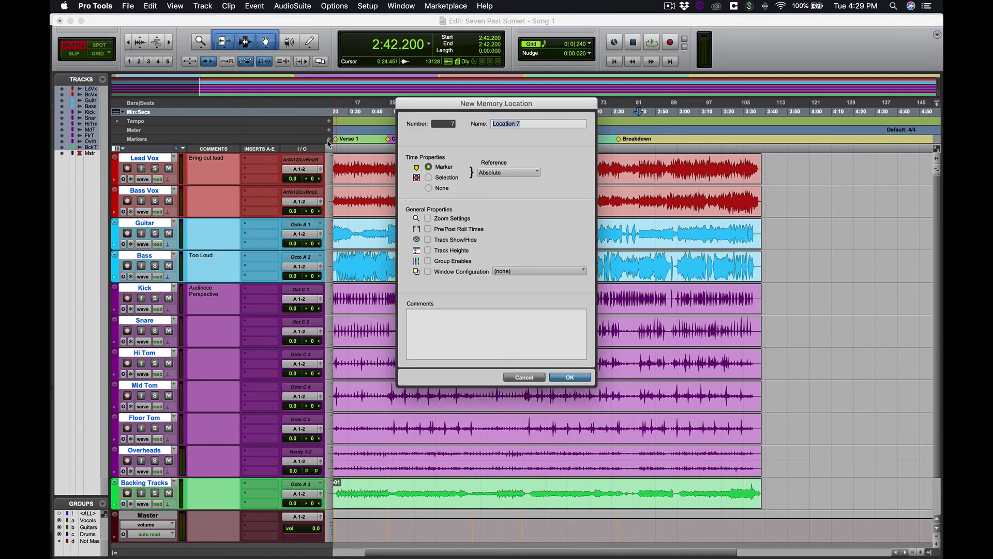
{"action": "type", "text": "Guitar Solo"}
{"action": "key", "text": "Return"}
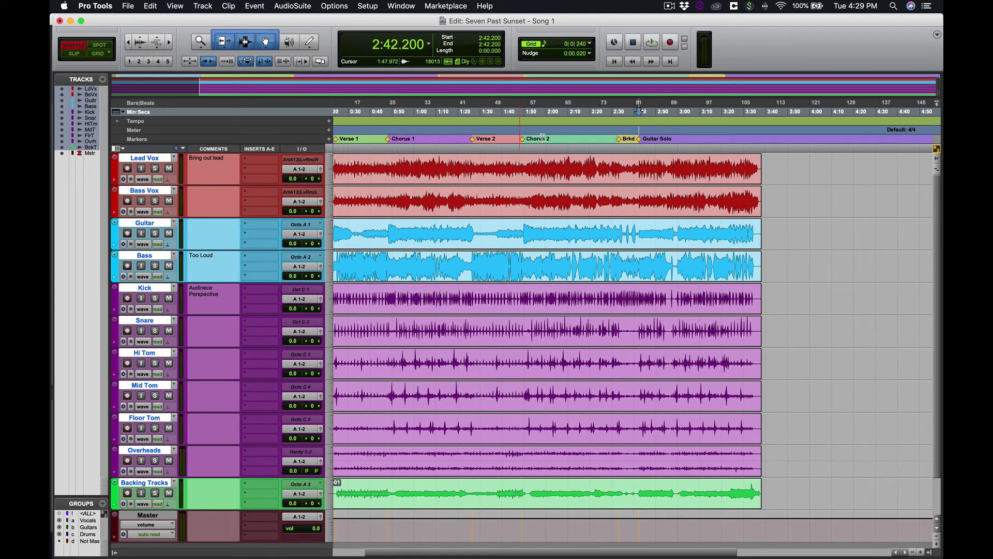
Play the guitar solo from 2:50.674 to find where it ends and add a marker named "Chorus 3" at 2:55.031.
{"action": "left_click", "coordinate": [657, 112]}
{"action": "key", "text": "space"}
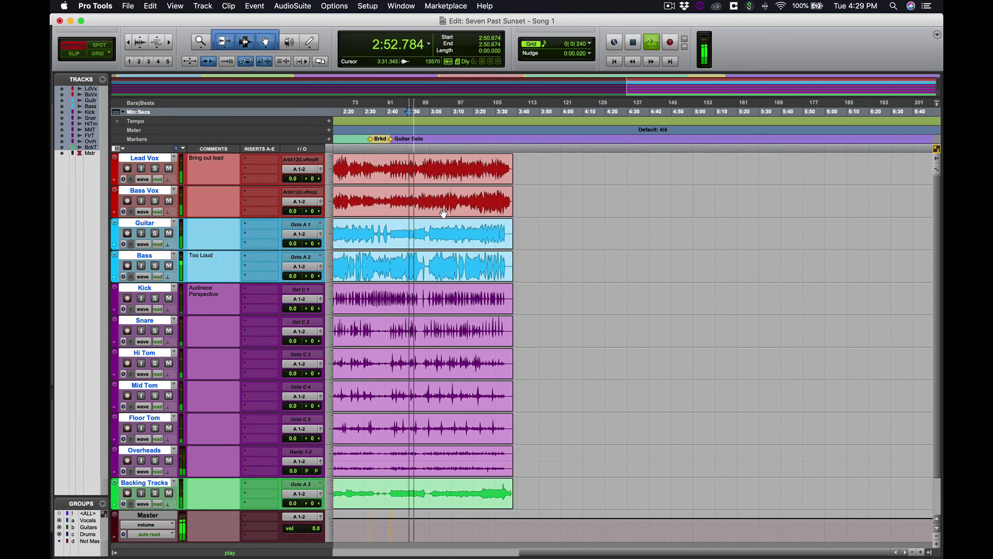
{"action": "left_click", "coordinate": [418, 112]}
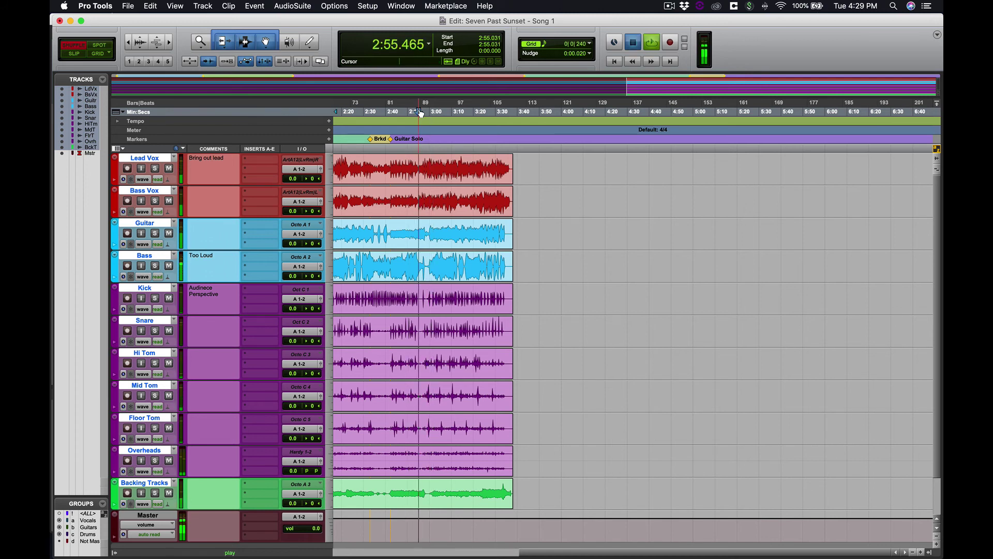
{"action": "key", "text": "space"}
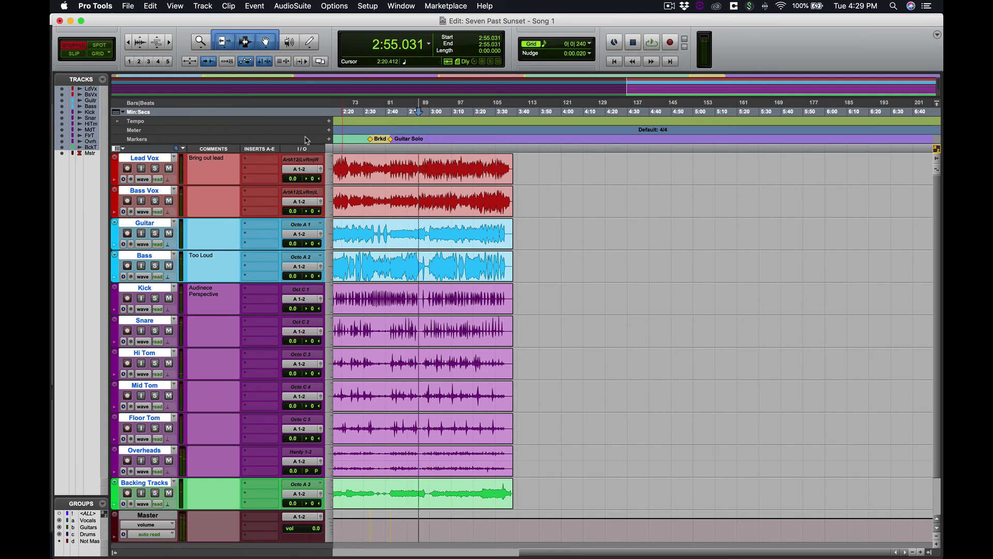
{"action": "left_click", "coordinate": [328, 139]}
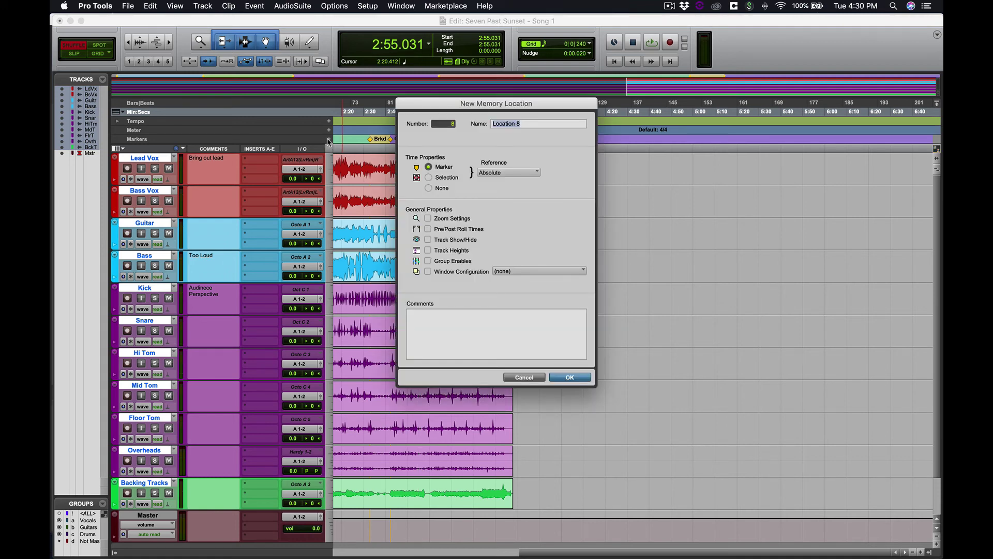
{"action": "type", "text": "Chorus 3"}
{"action": "key", "text": "Return"}
Play the song's ending from 3:20.693 to the end of the clips, then stop playback.
{"action": "left_click", "coordinate": [477, 113]}
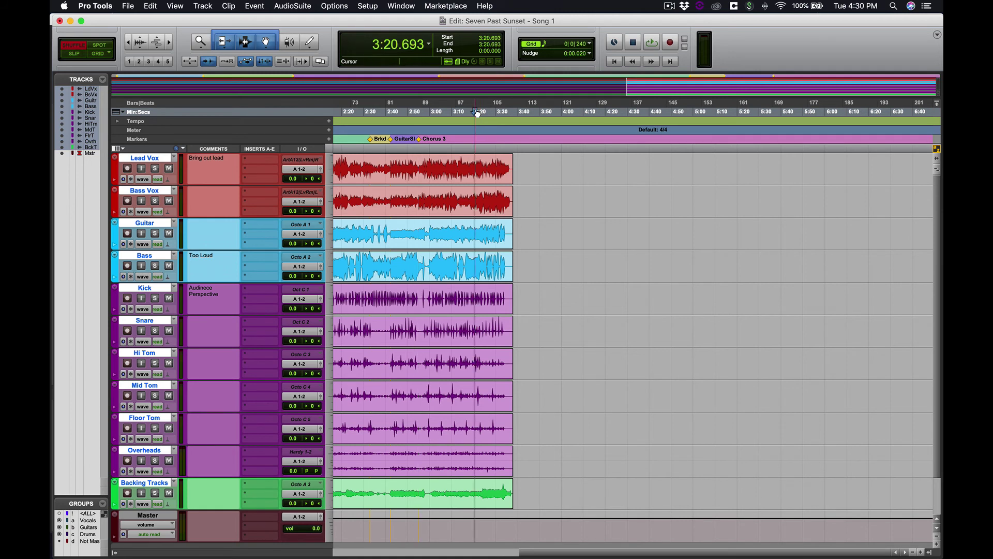
{"action": "key", "text": "space"}
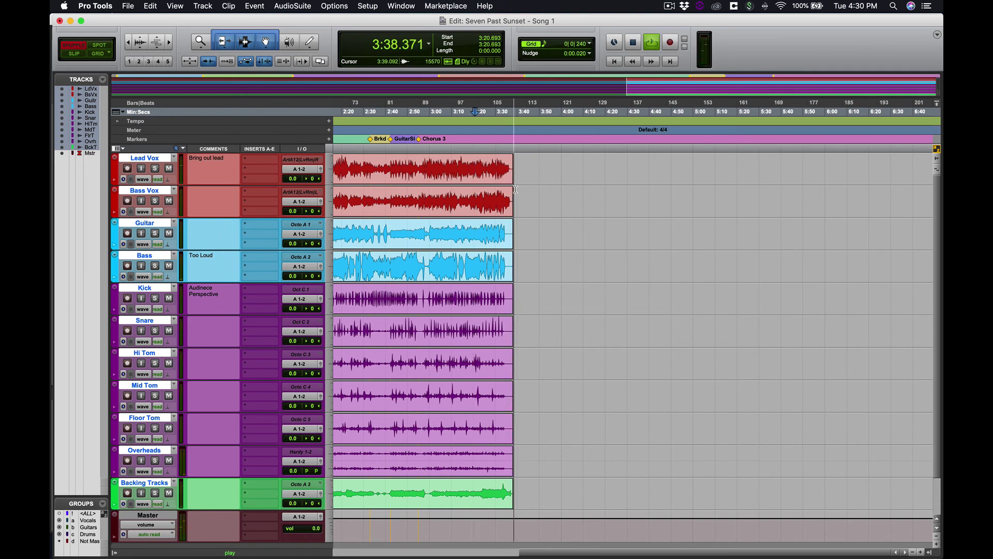
{"action": "key", "text": "space"}
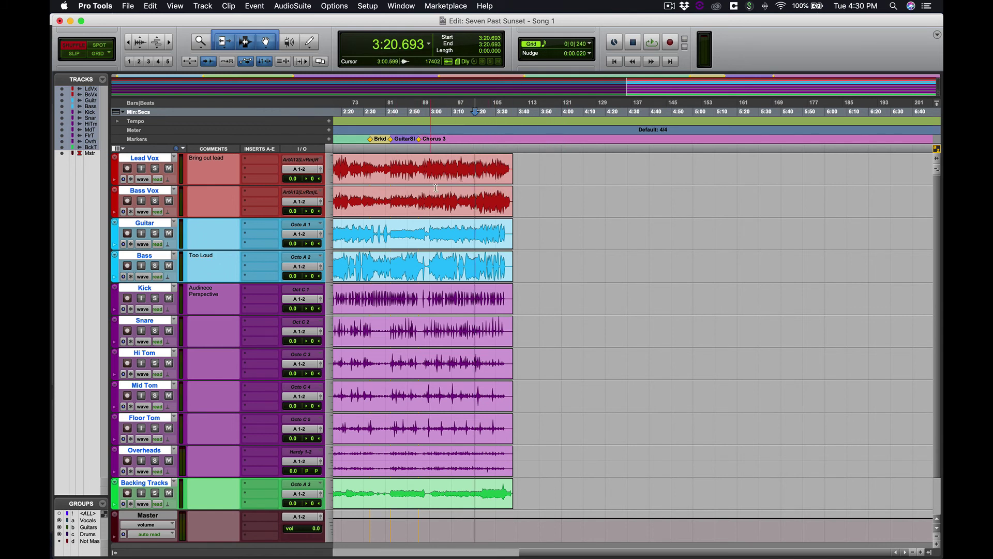
Extend the ends of the audio clips on all tracks to 3:40.302, then extend the selection back to the session start.
{"action": "left_click", "coordinate": [510, 167]}
{"action": "left_click_drag", "start_coordinate": [510, 167], "coordinate": [516, 202]}
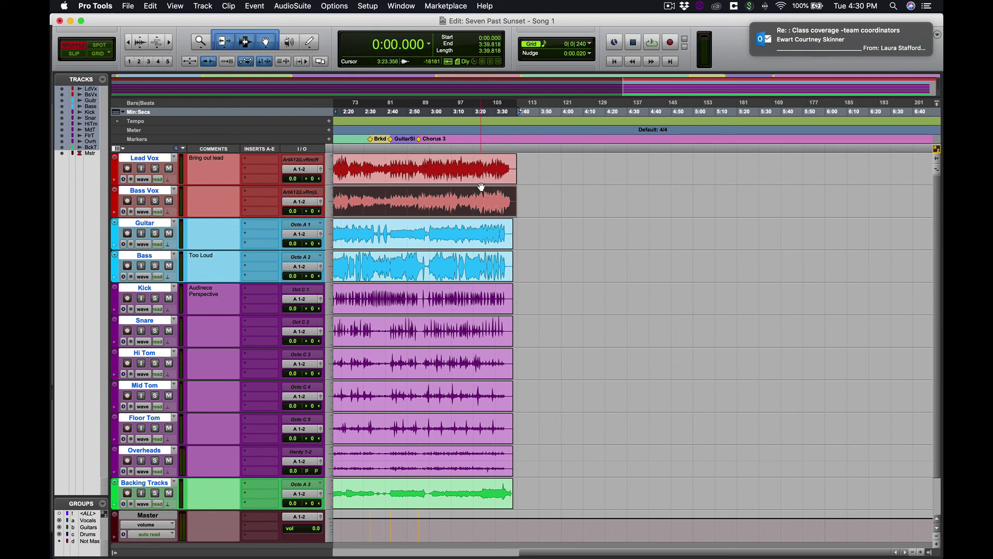
{"action": "left_click", "coordinate": [503, 180]}
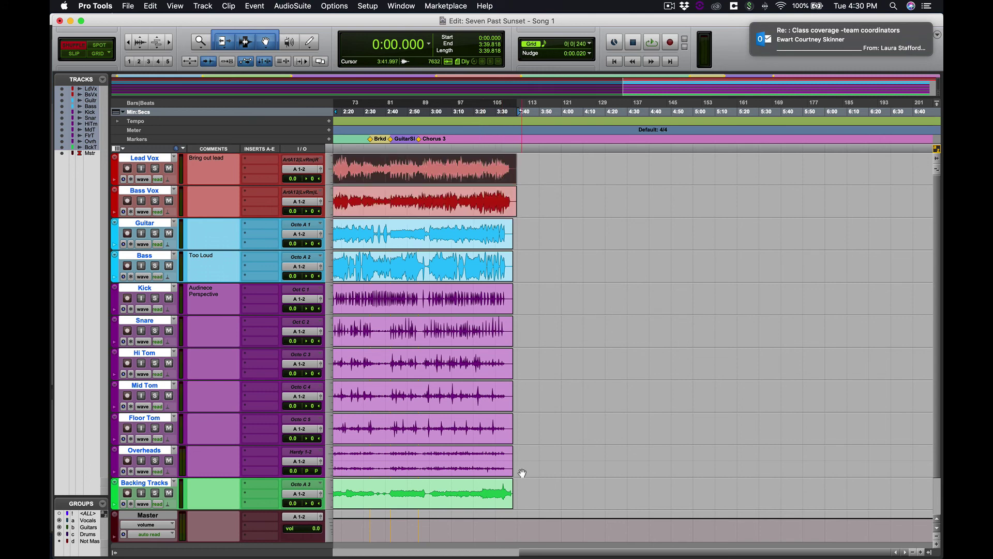
{"action": "left_click_drag", "start_coordinate": [544, 491], "coordinate": [445, 173]}
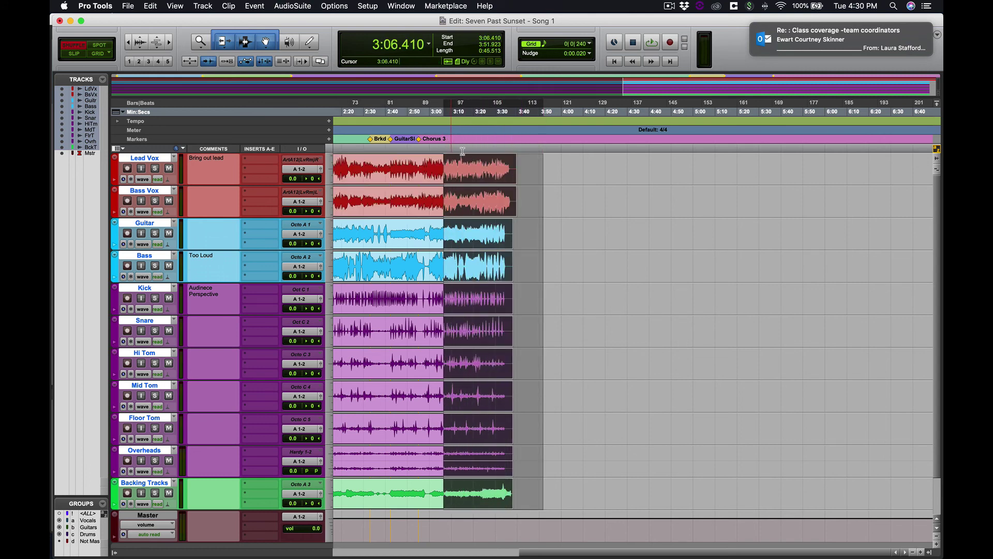
{"action": "mouse_move", "coordinate": [514, 169]}
{"action": "left_mouse_down"}
{"action": "mouse_move", "coordinate": [603, 171]}
{"action": "mouse_move", "coordinate": [516, 174]}
{"action": "left_mouse_up"}
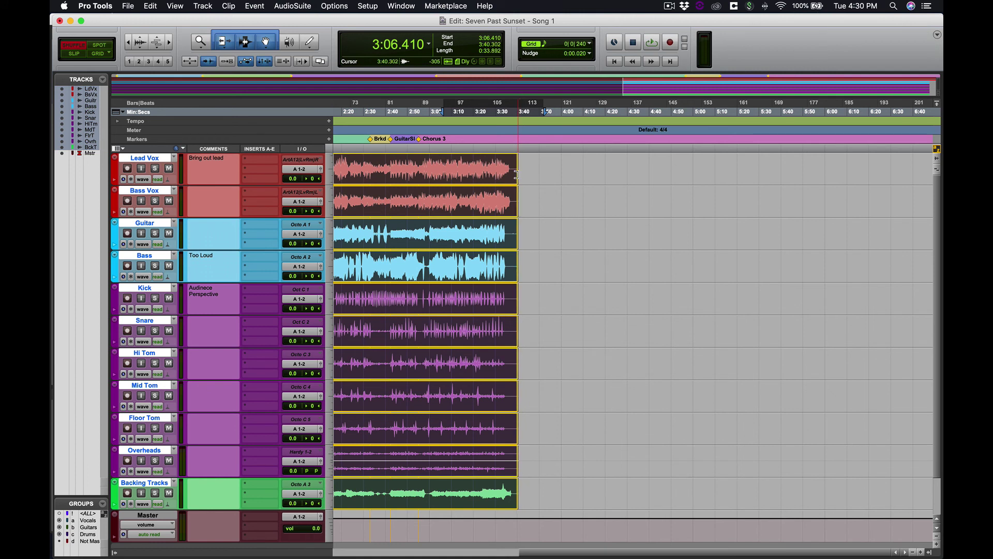
{"action": "key", "text": "shift+Return"}
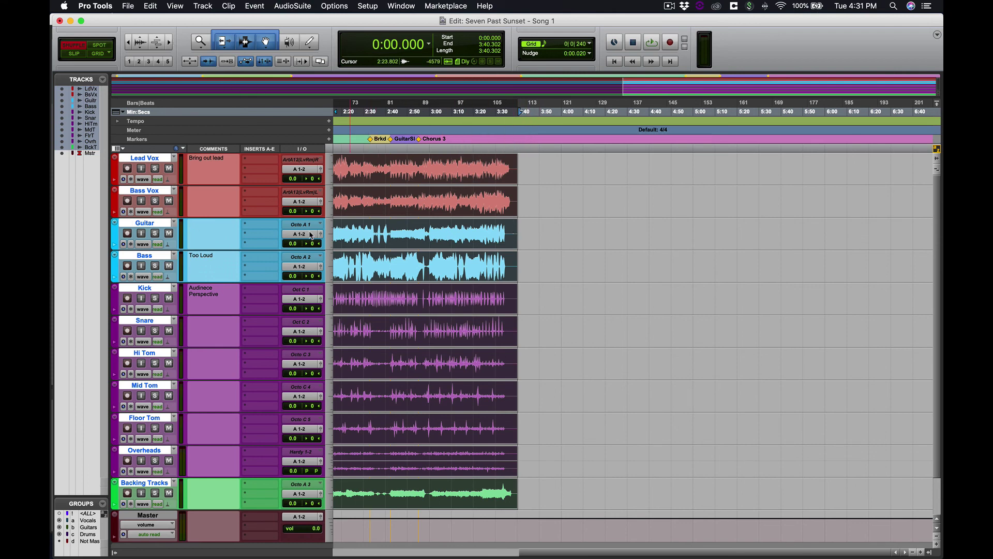
Examine the end of the clips with temporarily enlarged waveforms for sound remaining after the music stops, then restore the waveform height.
{"action": "left_click", "coordinate": [525, 229]}
{"action": "key", "text": "super+bracketright"}
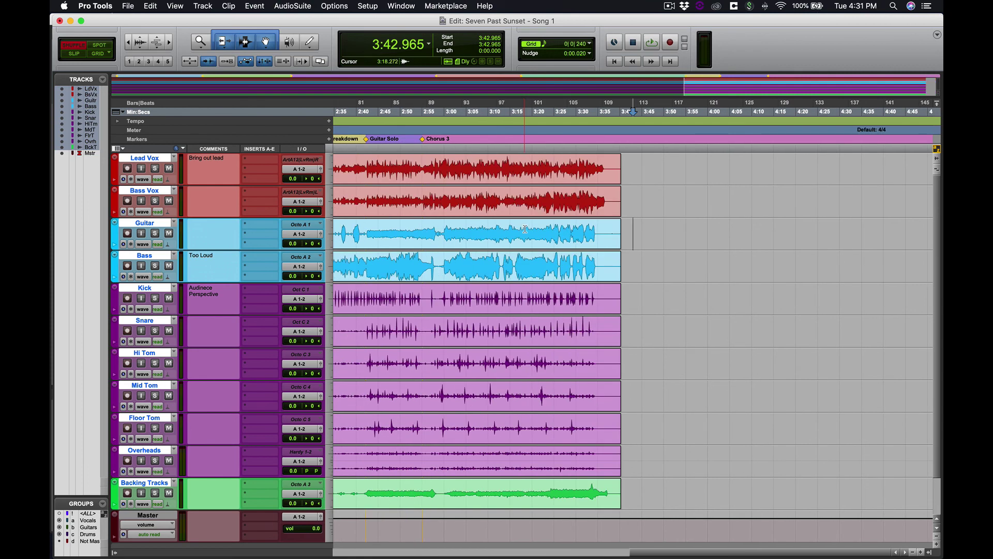
{"action": "key", "text": "super+bracketright"}
{"action": "key", "text": "super+bracketright"}
{"action": "left_click", "coordinate": [543, 229]}
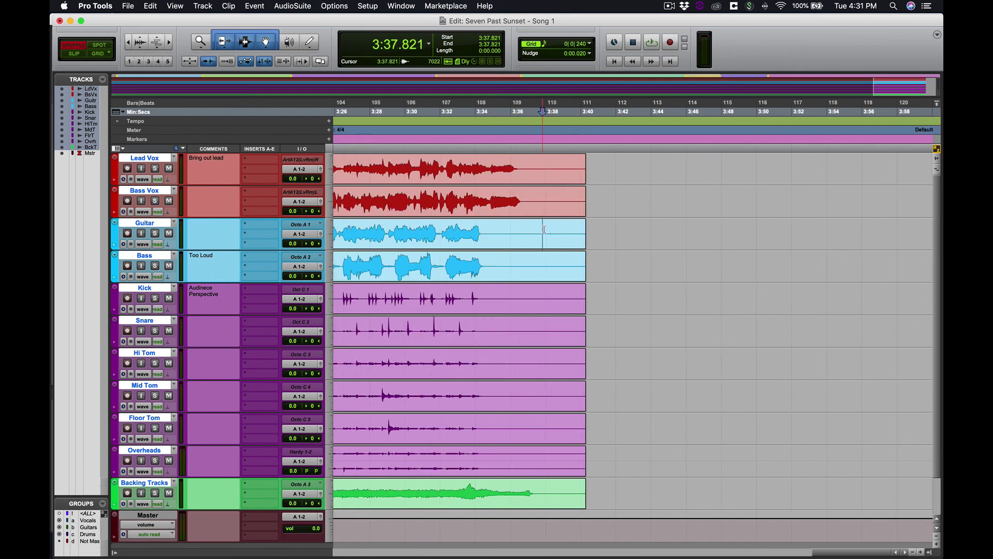
{"action": "left_click_drag", "start_coordinate": [544, 229], "coordinate": [557, 231]}
{"action": "left_click", "coordinate": [139, 40]}
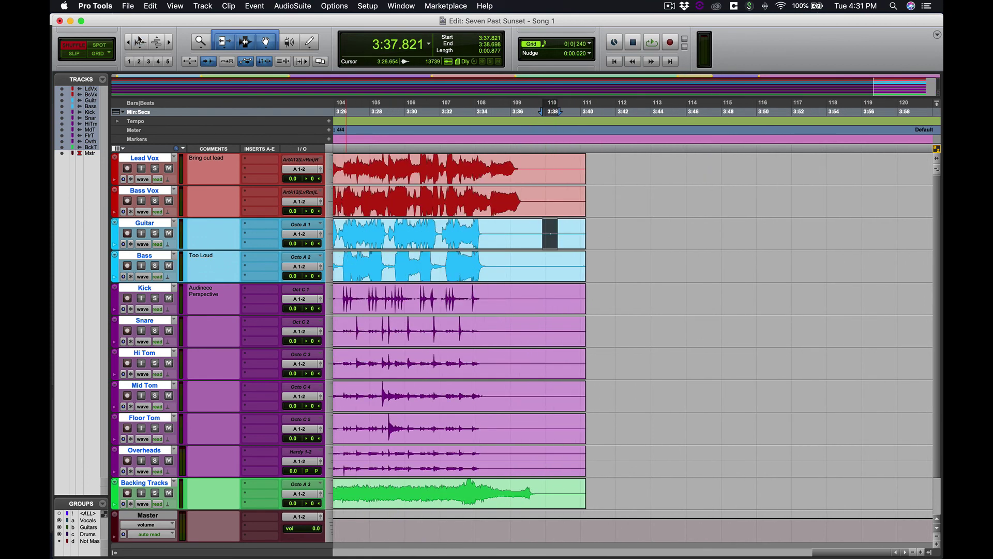
{"action": "left_click", "coordinate": [140, 40]}
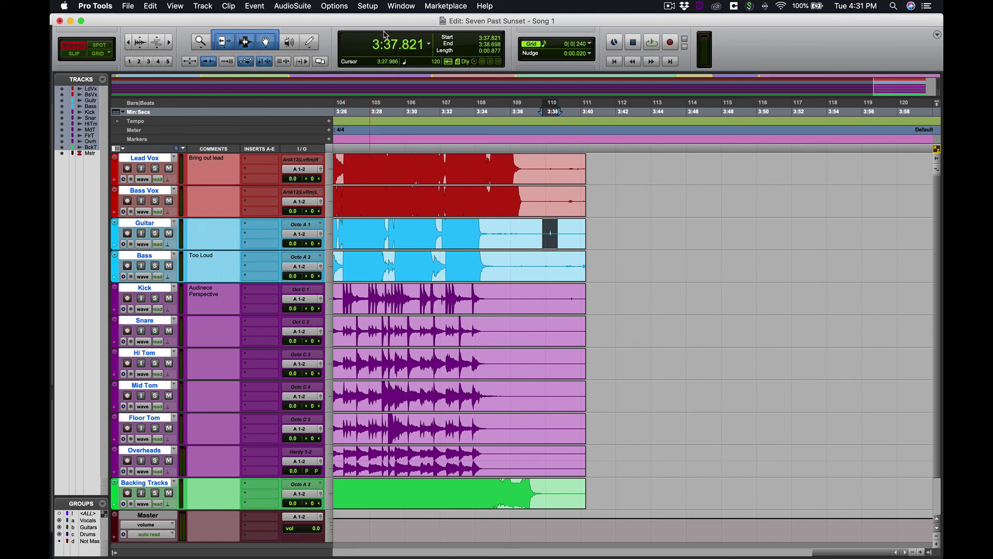
{"action": "left_click", "coordinate": [142, 52]}
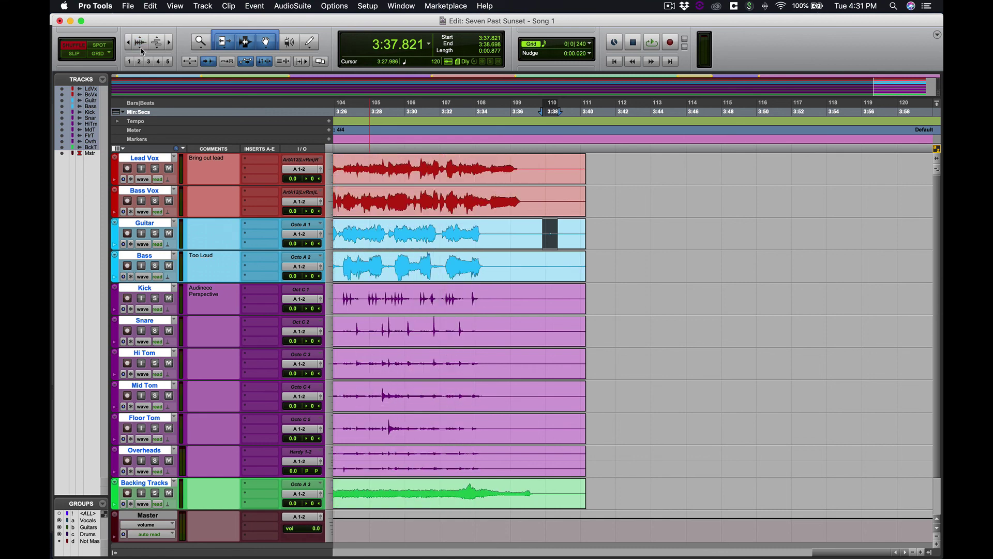
Review the whole song's arrangement on the timeline, from the Intro marker through Chorus 3.
{"action": "key", "text": "r"}
{"action": "key", "text": "r"}
{"action": "key", "text": "r"}
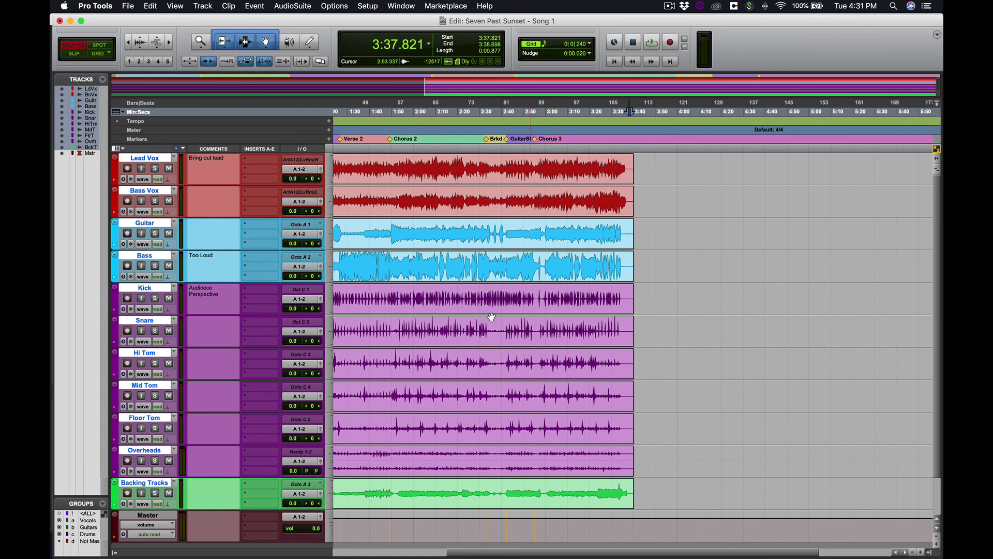
{"action": "key", "text": "r"}
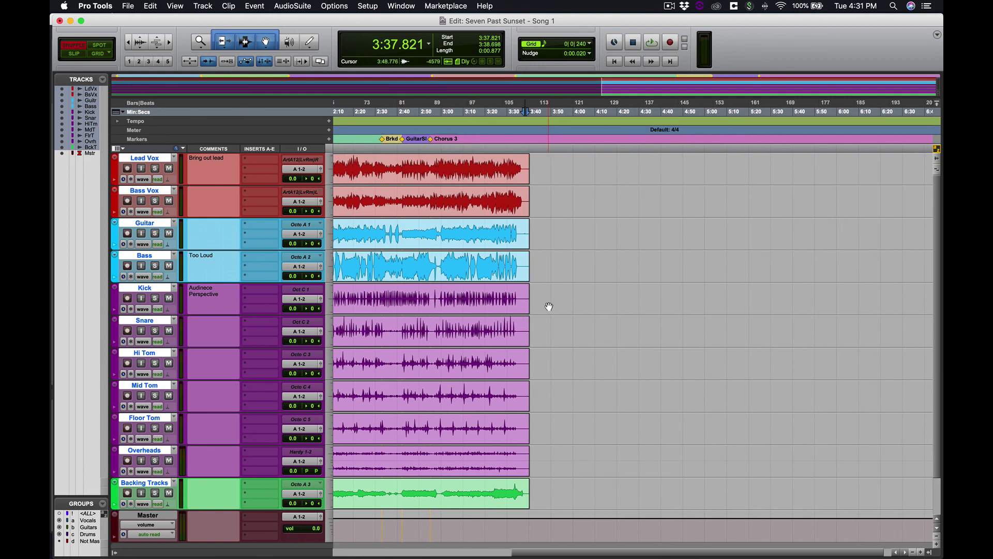
{"action": "key", "text": "t"}
{"action": "key", "text": "t"}
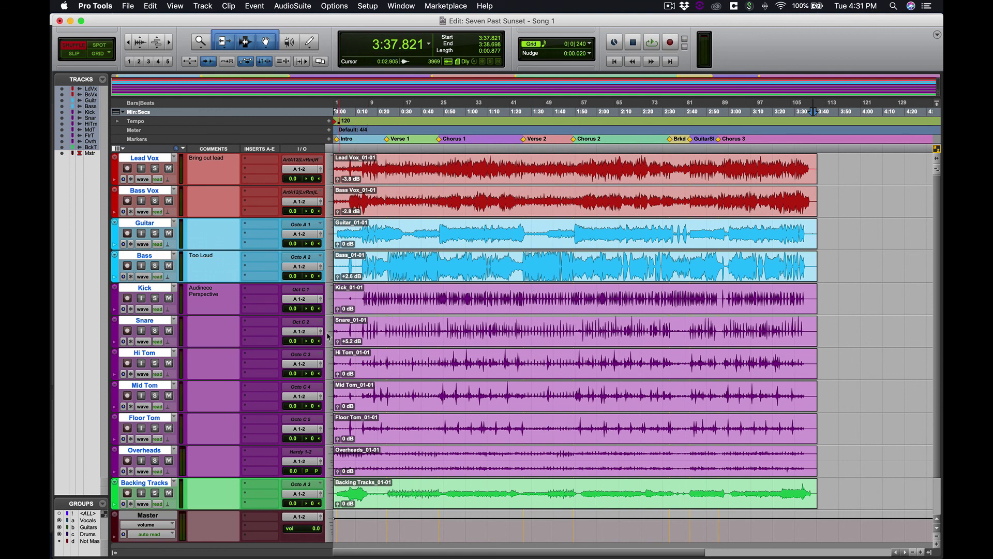
{"action": "scroll", "coordinate": [369, 311], "scroll_direction": "down", "scroll_amount": 3}
{"action": "scroll", "coordinate": [370, 310], "scroll_direction": "up", "scroll_amount": 3}
{"action": "left_click", "coordinate": [207, 202]}
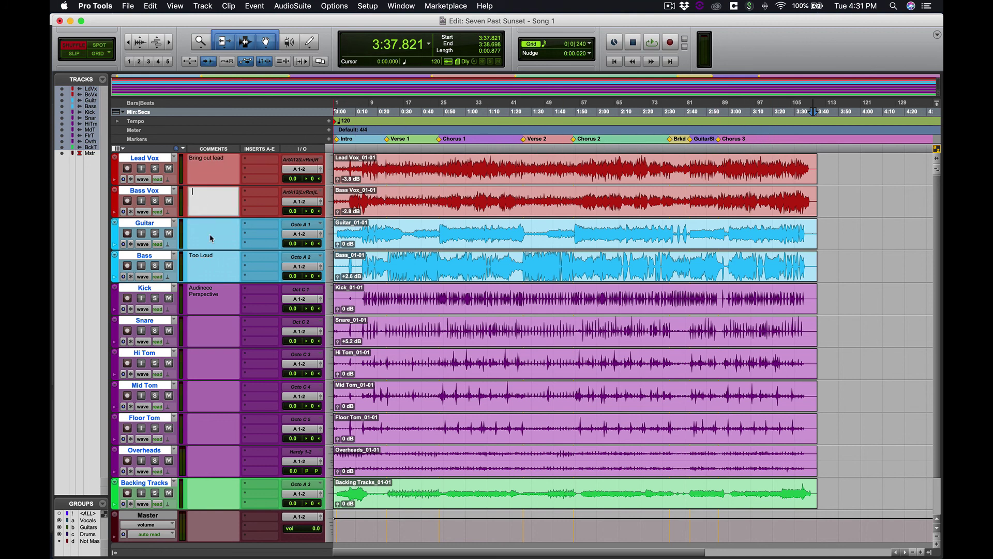
{"action": "left_click", "coordinate": [214, 331]}
{"action": "left_click", "coordinate": [213, 374]}
{"action": "left_click", "coordinate": [210, 400]}
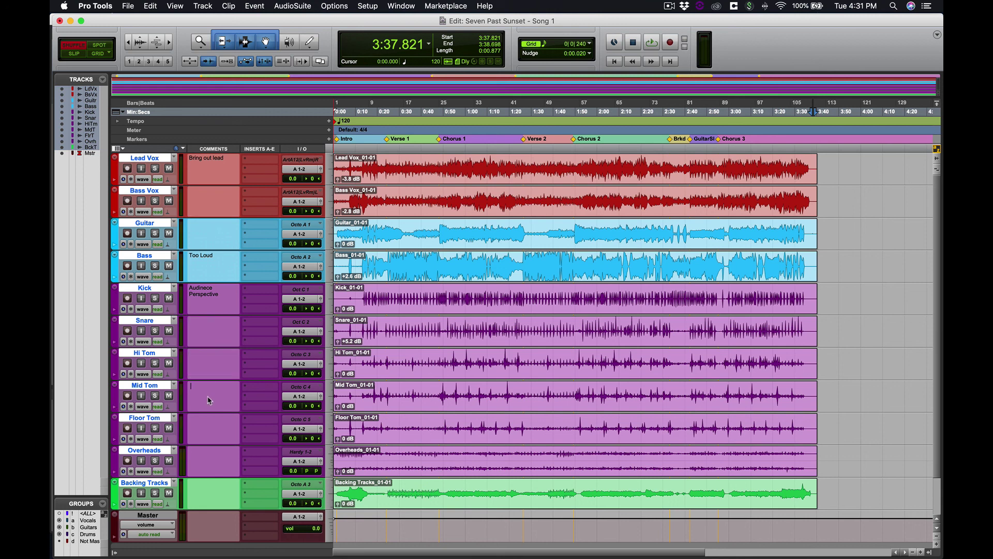
{"action": "left_click", "coordinate": [208, 441]}
{"action": "left_click", "coordinate": [212, 470]}
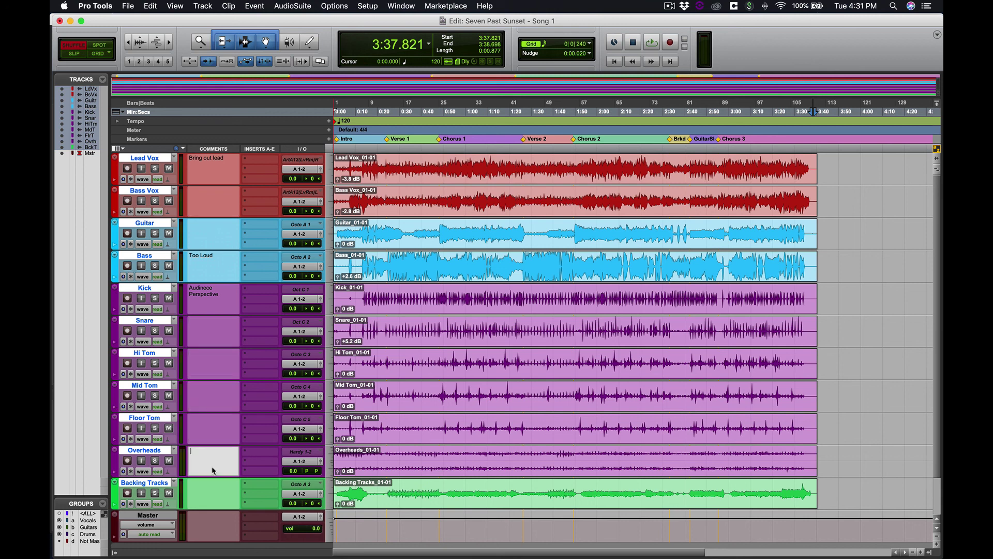
{"action": "left_click", "coordinate": [209, 199]}
{"action": "left_click", "coordinate": [212, 166]}
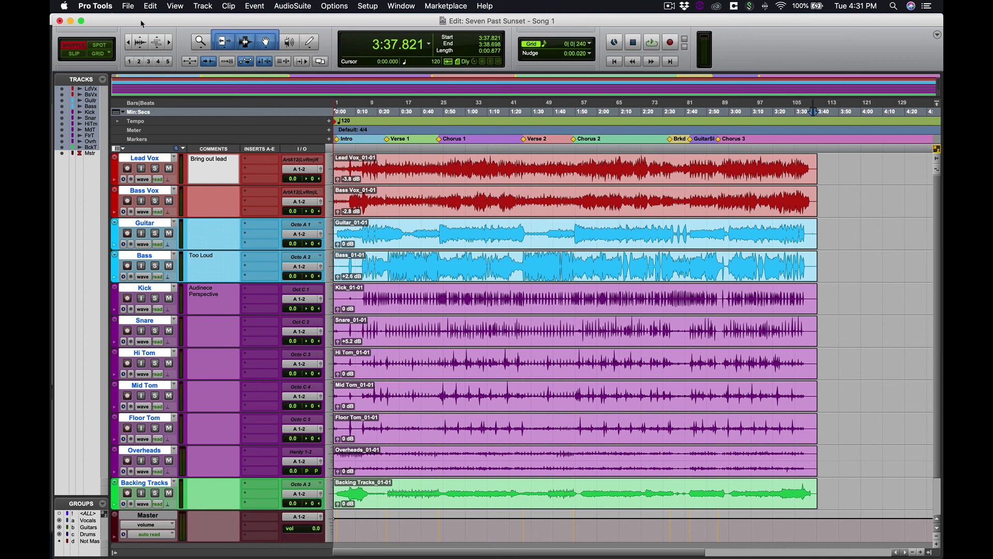
Save the session with its markers and track comments.
{"action": "left_click", "coordinate": [129, 6]}
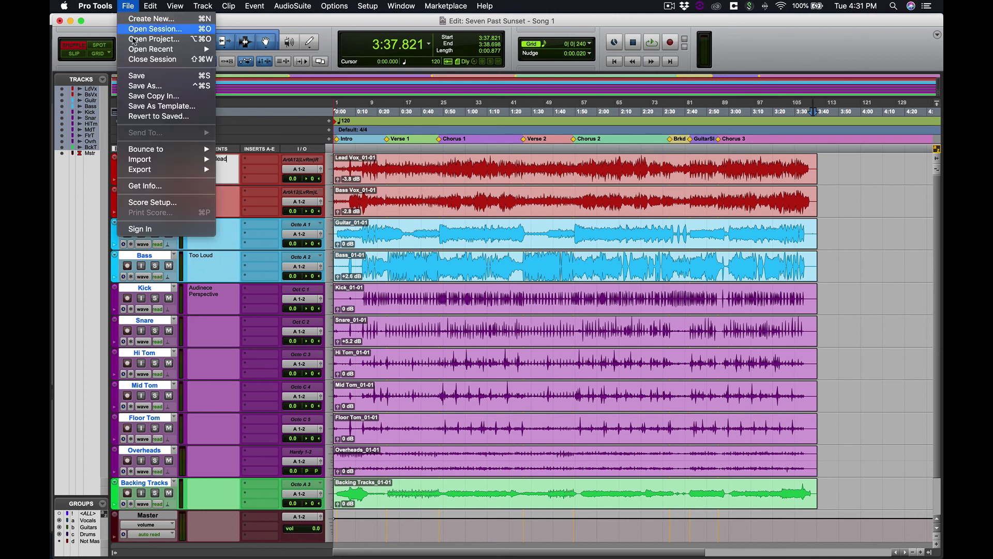
{"action": "left_click", "coordinate": [139, 77]}
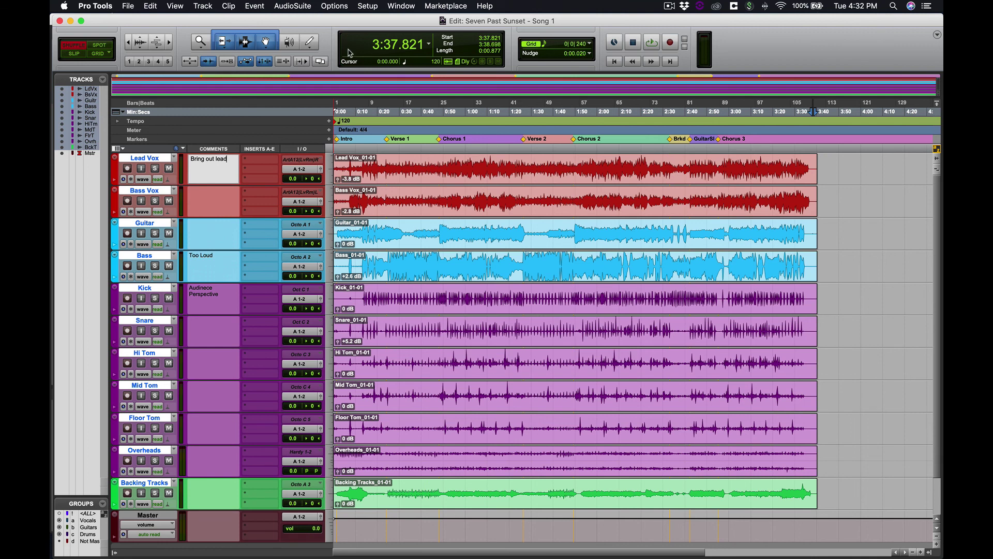
{"action": "left_click", "coordinate": [669, 6]}
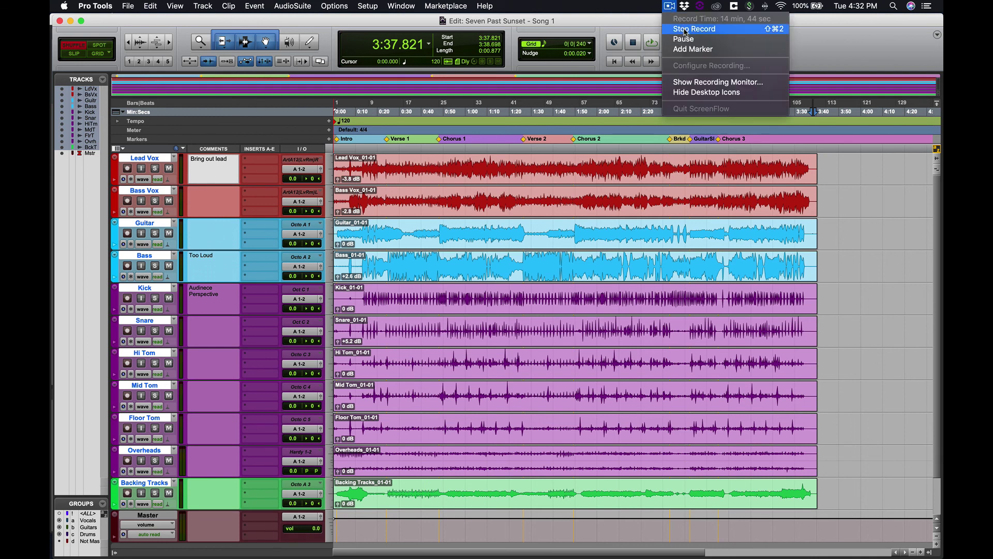